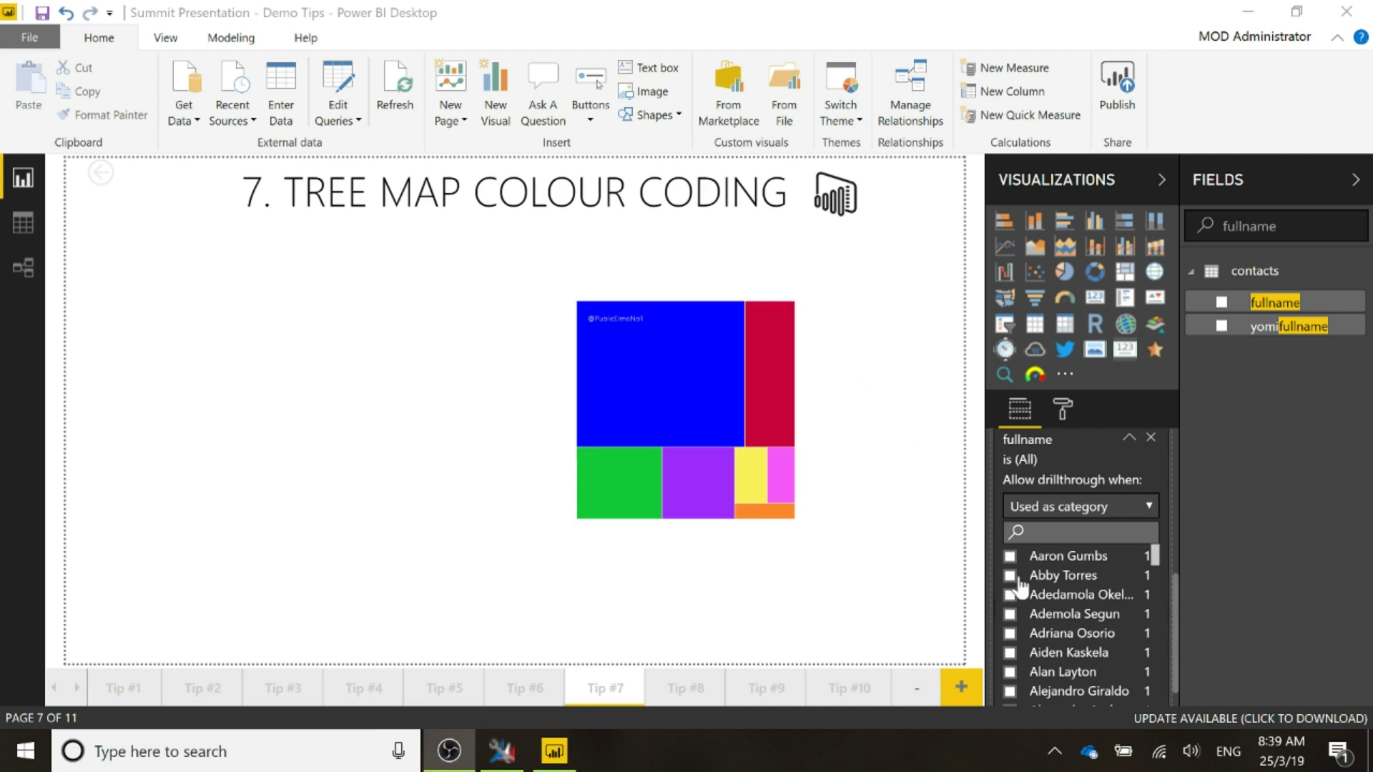
pyautogui.scroll(2, 1044, 444)
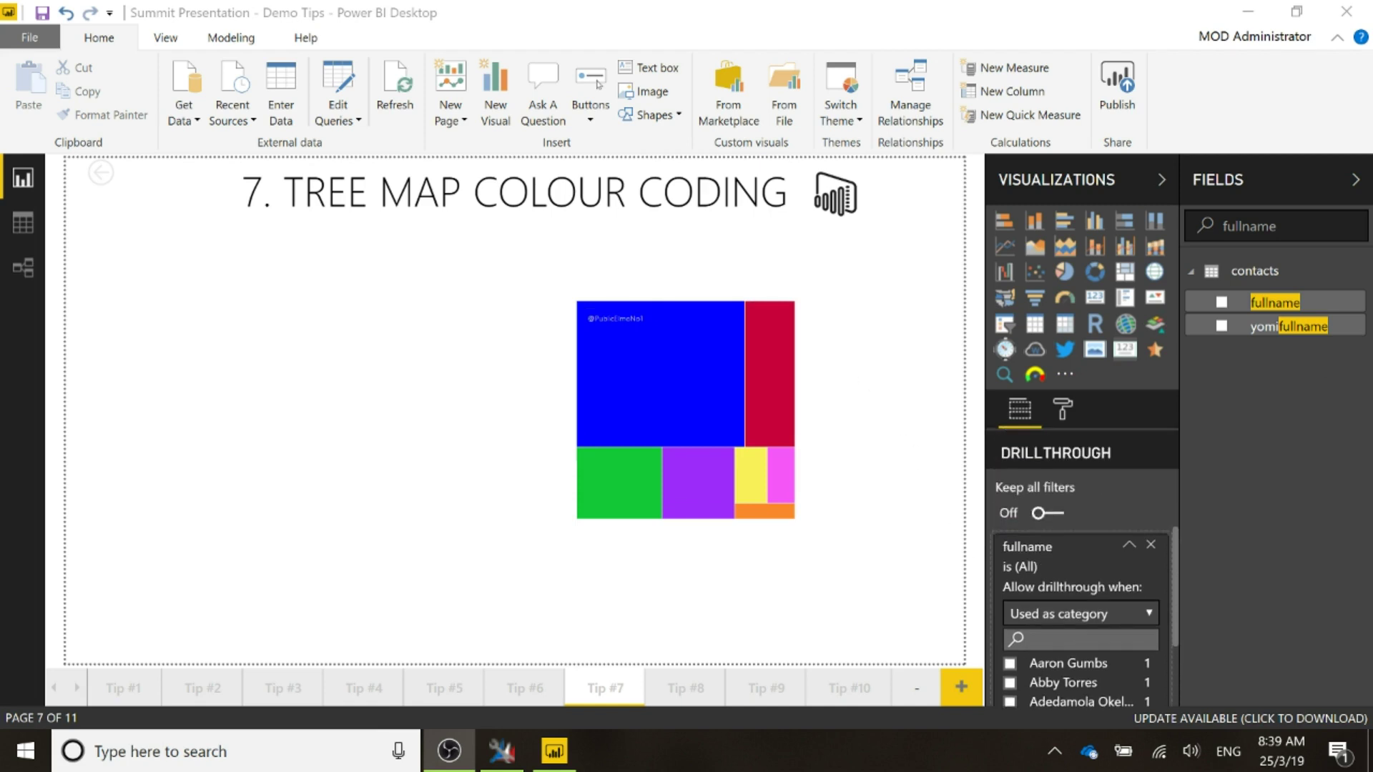
pyautogui.scroll(-2, 1079, 572)
pyautogui.click(1009, 556)
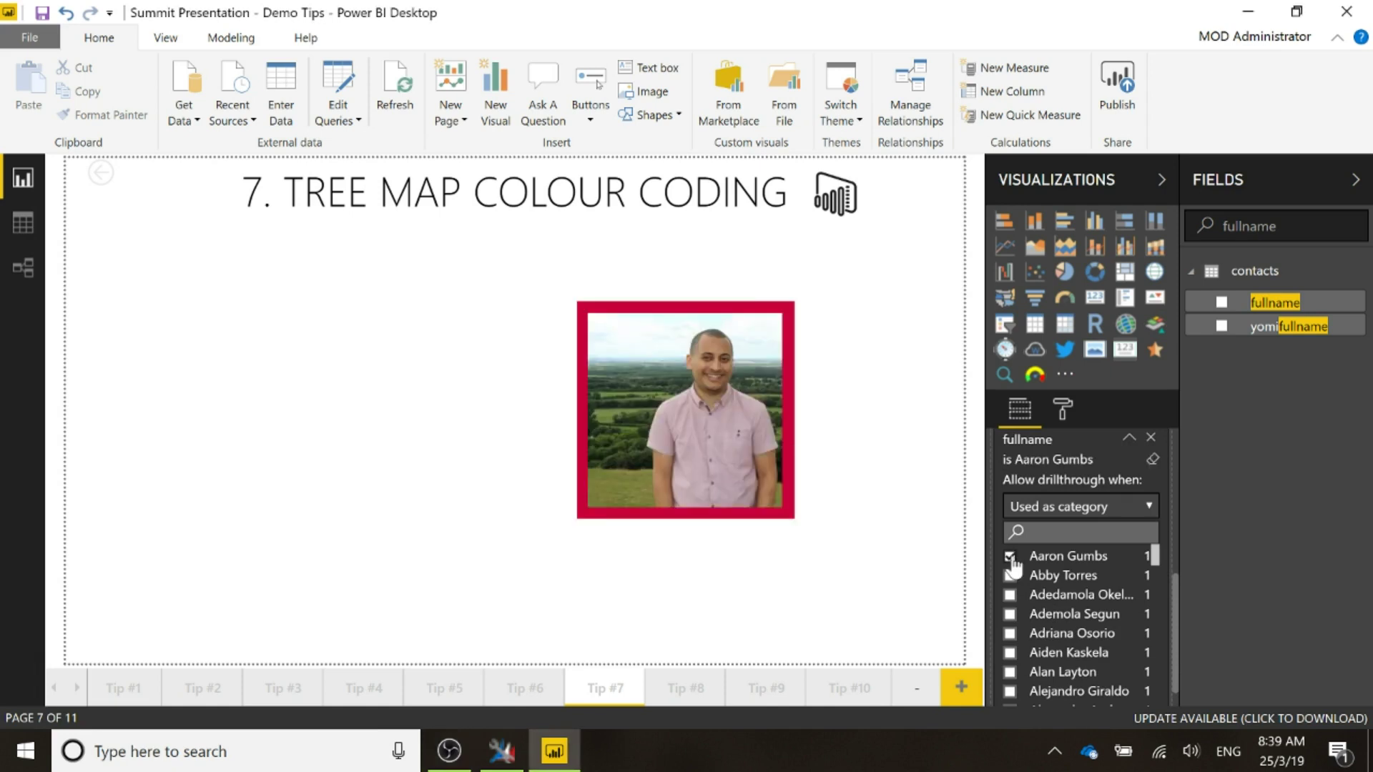
pyautogui.click(1009, 556)
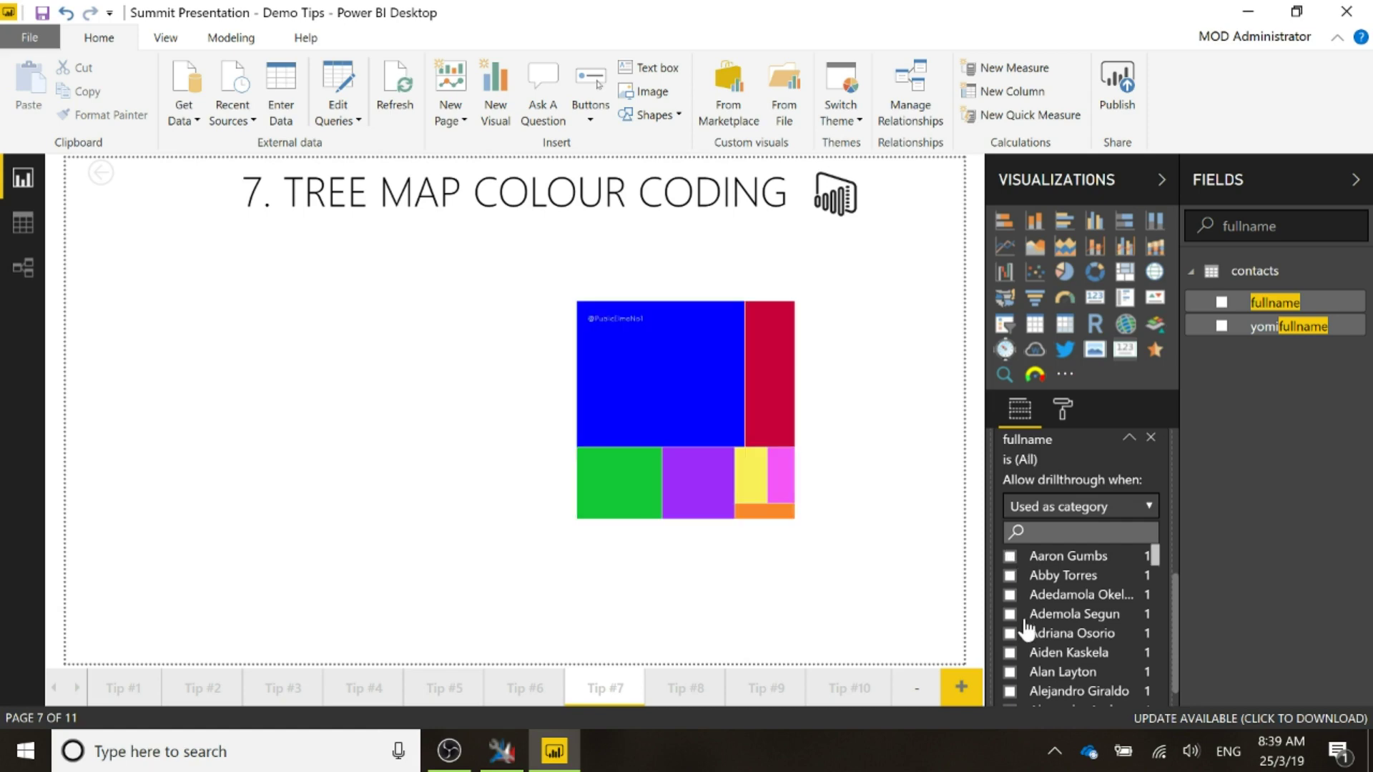
pyautogui.click(1009, 653)
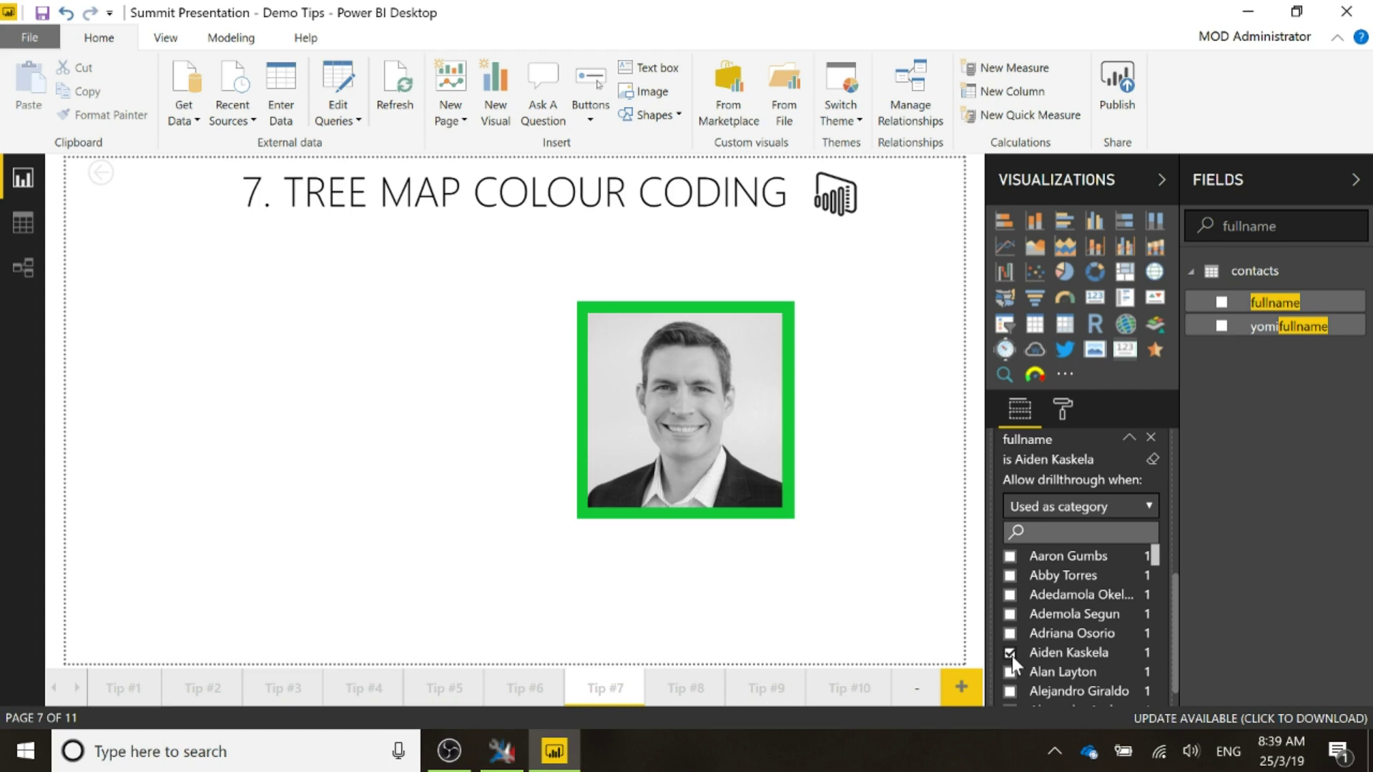
pyautogui.click(1011, 655)
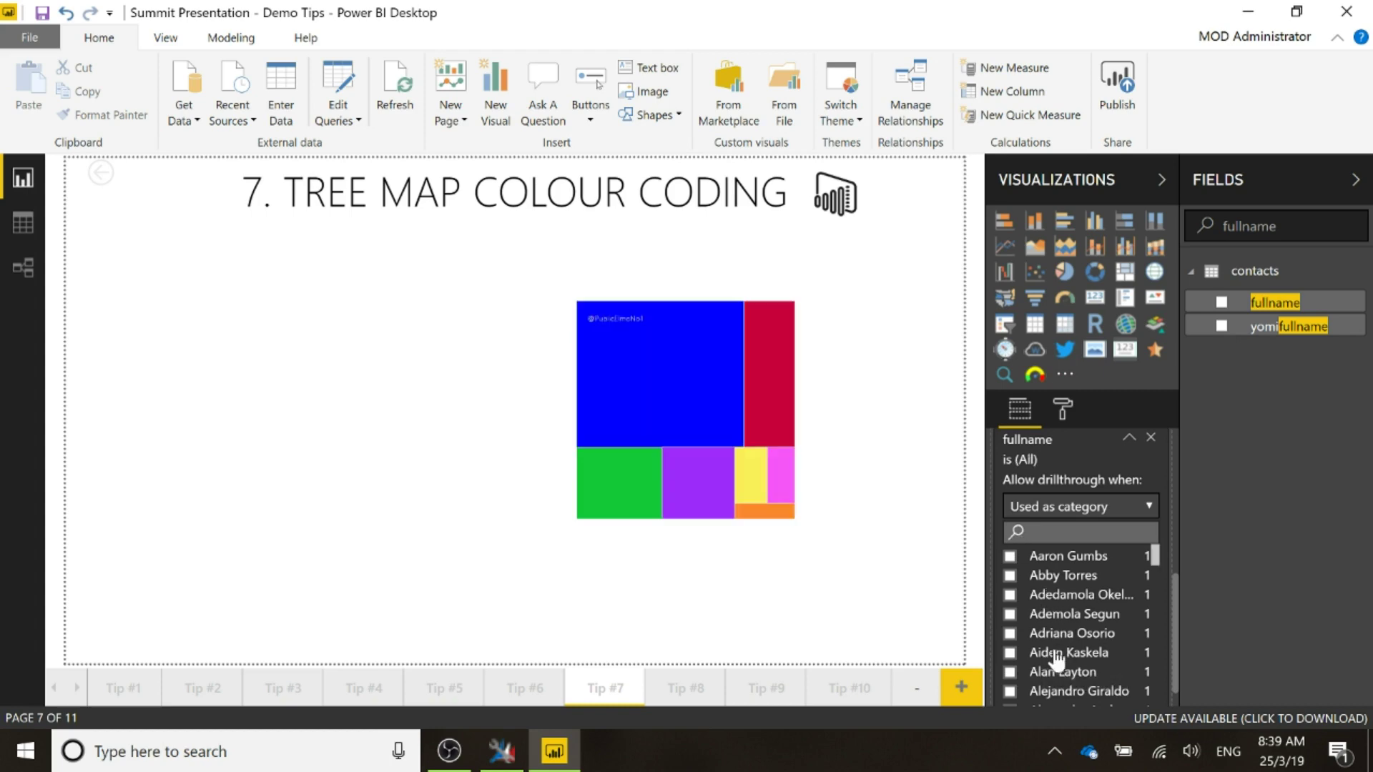
pyautogui.scroll(5, 1088, 572)
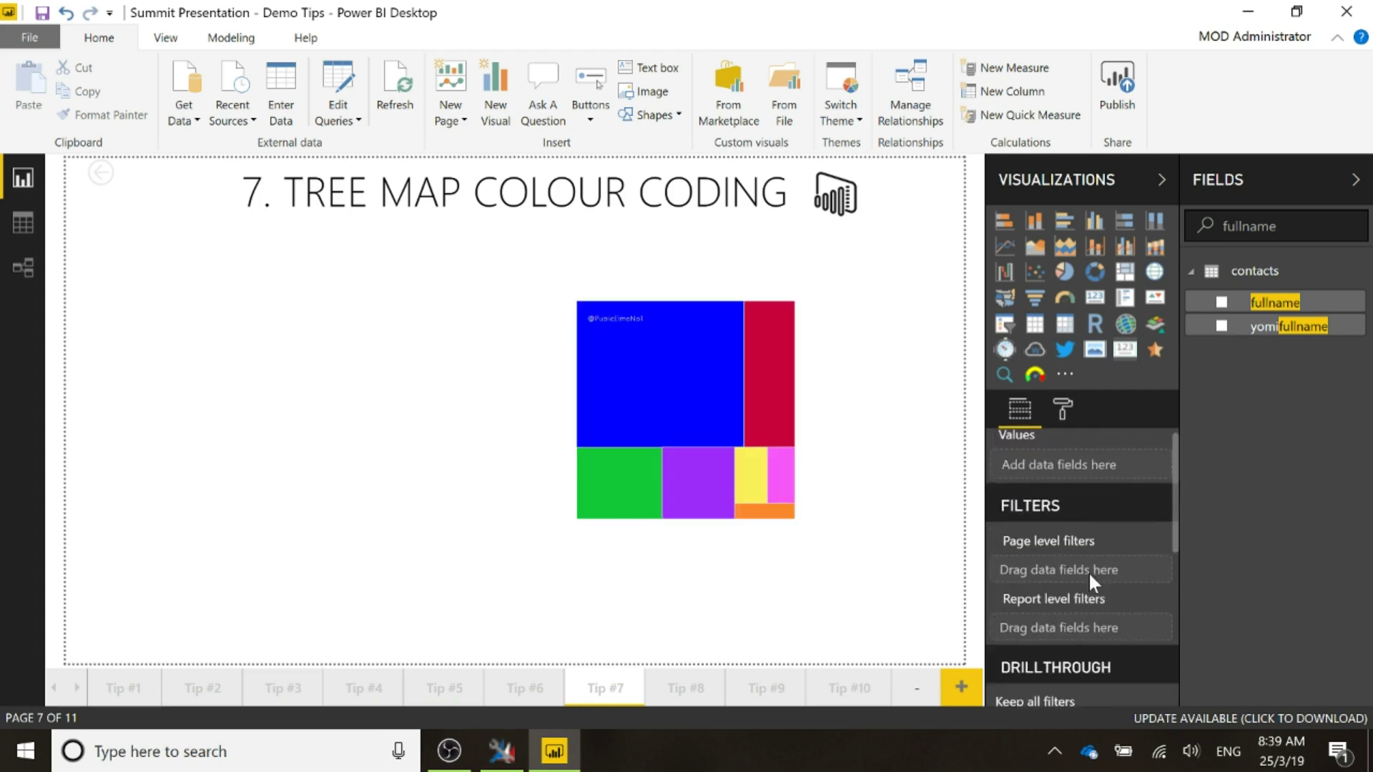
# - Insert a second, empty treemap next to the colour-coded treemap and compare it with the original's fields
pyautogui.click(799, 391)
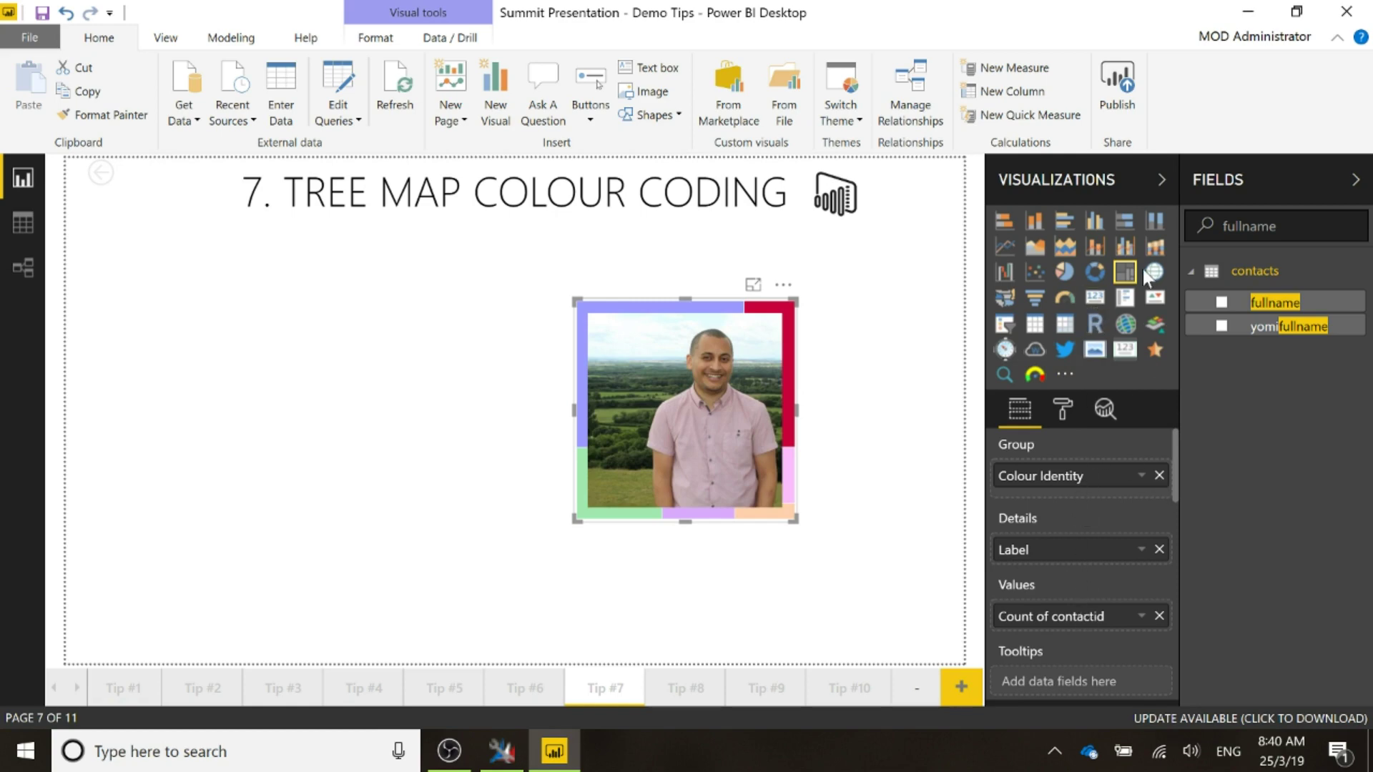
pyautogui.click(912, 405)
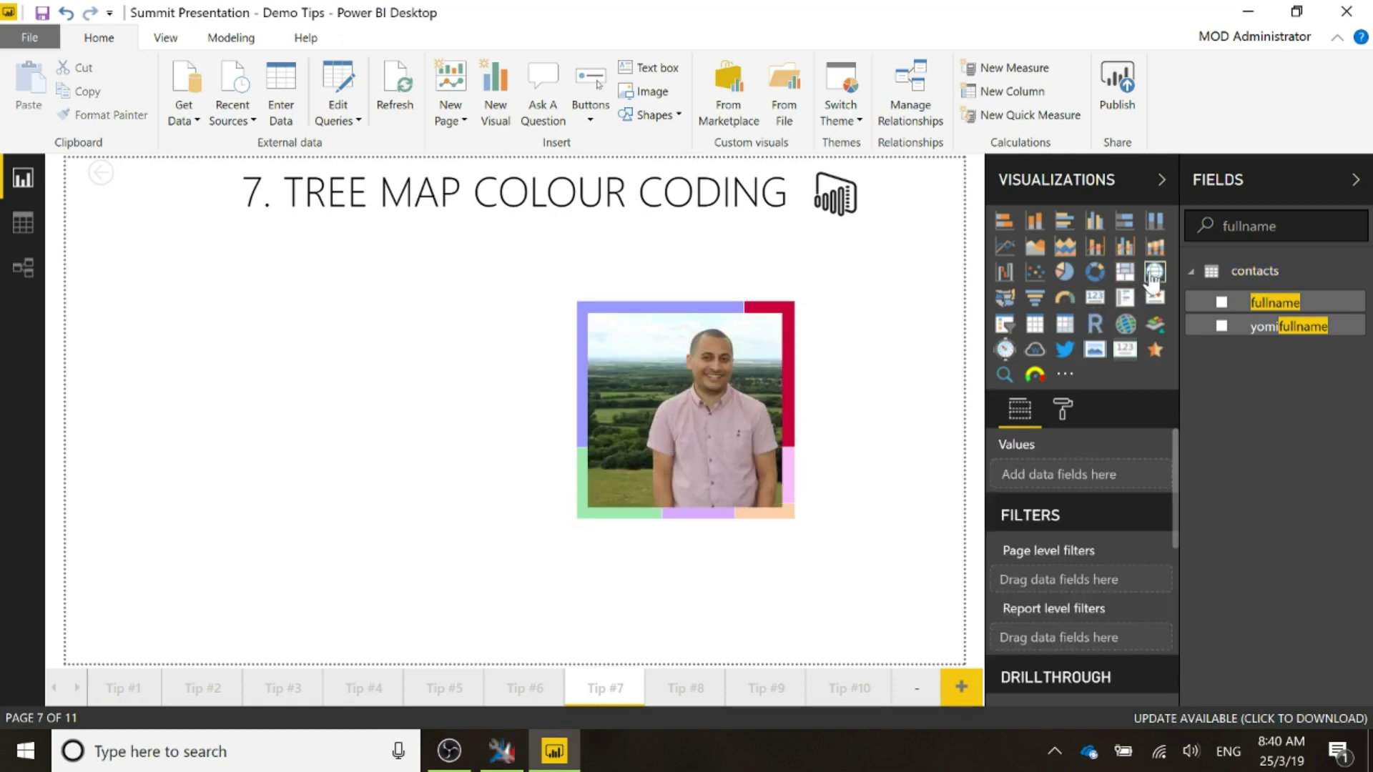
pyautogui.click(1124, 272)
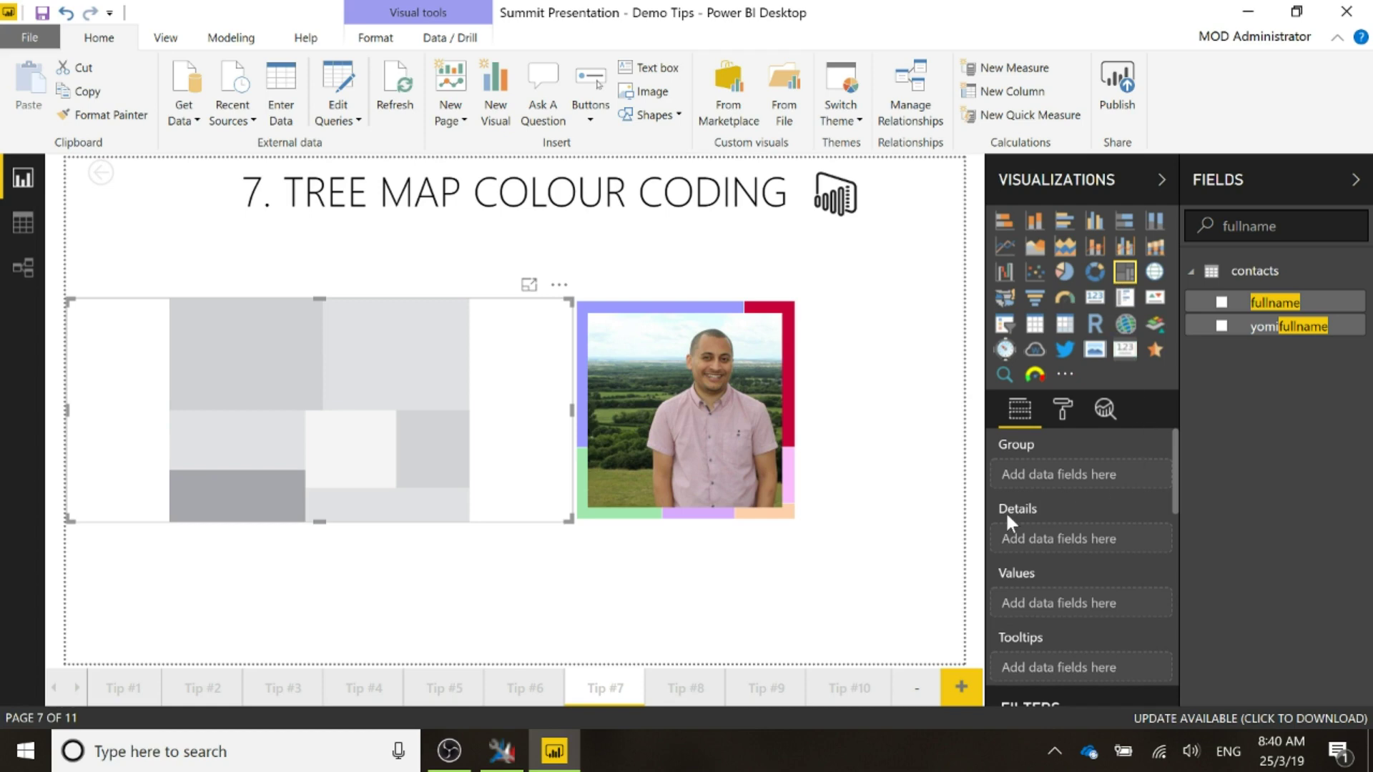
pyautogui.click(1087, 476)
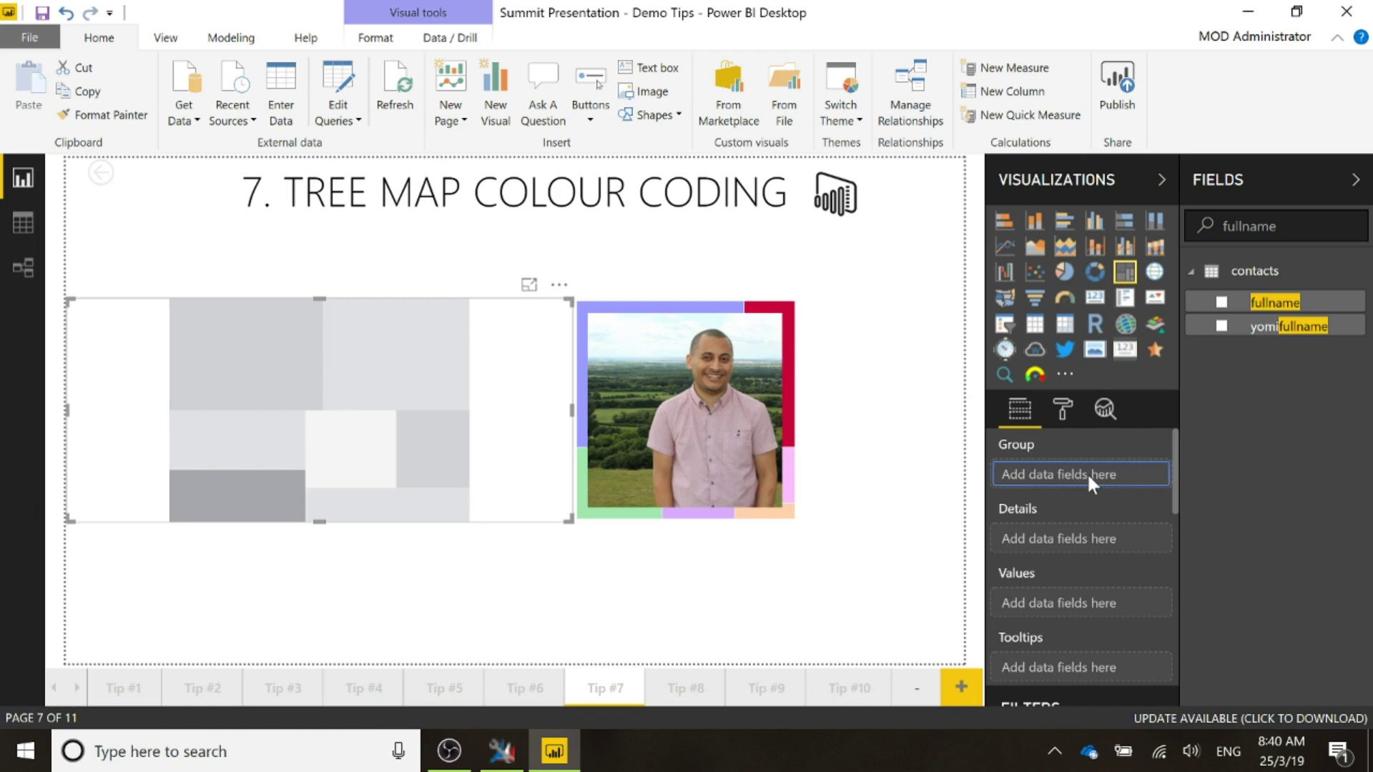
pyautogui.click(795, 442)
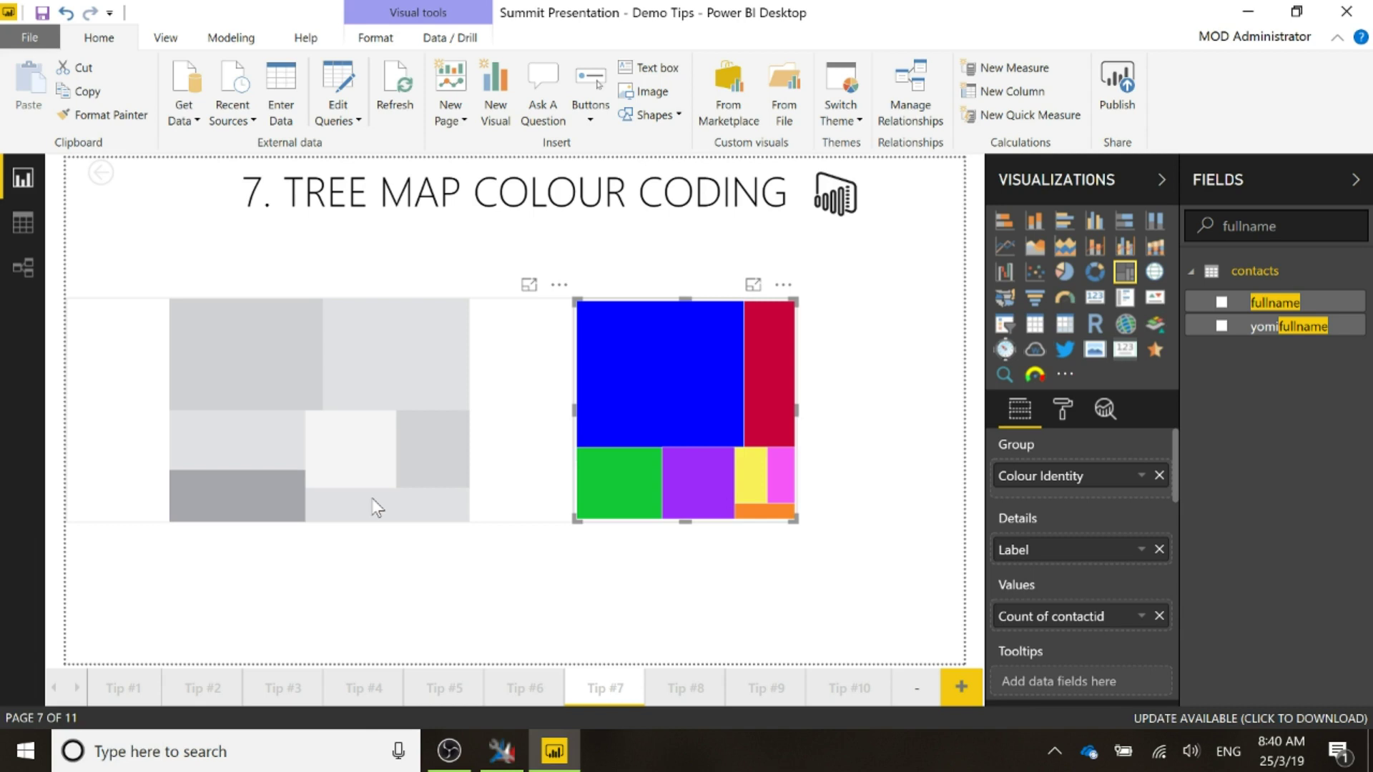
# - Clear the field search, then put ColourValues Color in Group and Label in Details
pyautogui.click(500, 474)
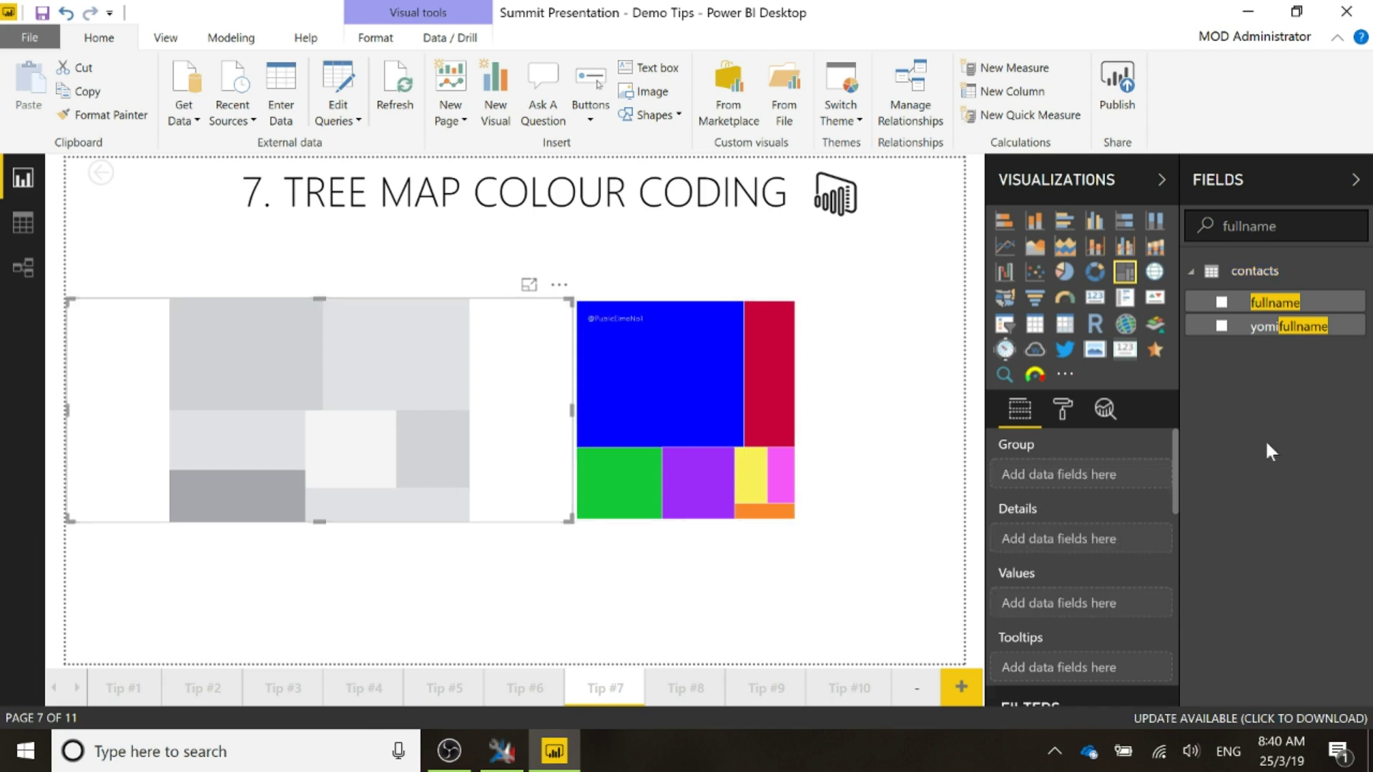
pyautogui.doubleClick(1249, 226)
pyautogui.press('BackSpace')
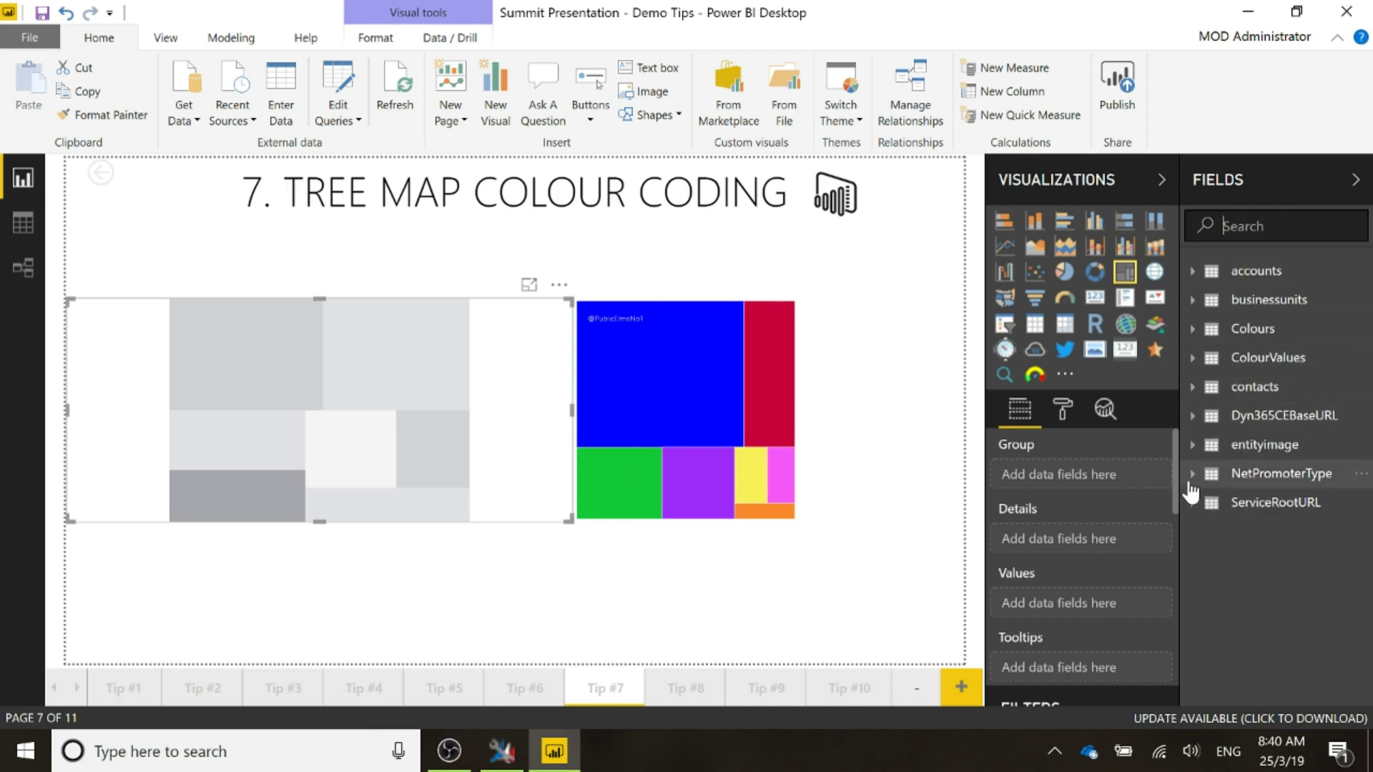
pyautogui.click(1191, 359)
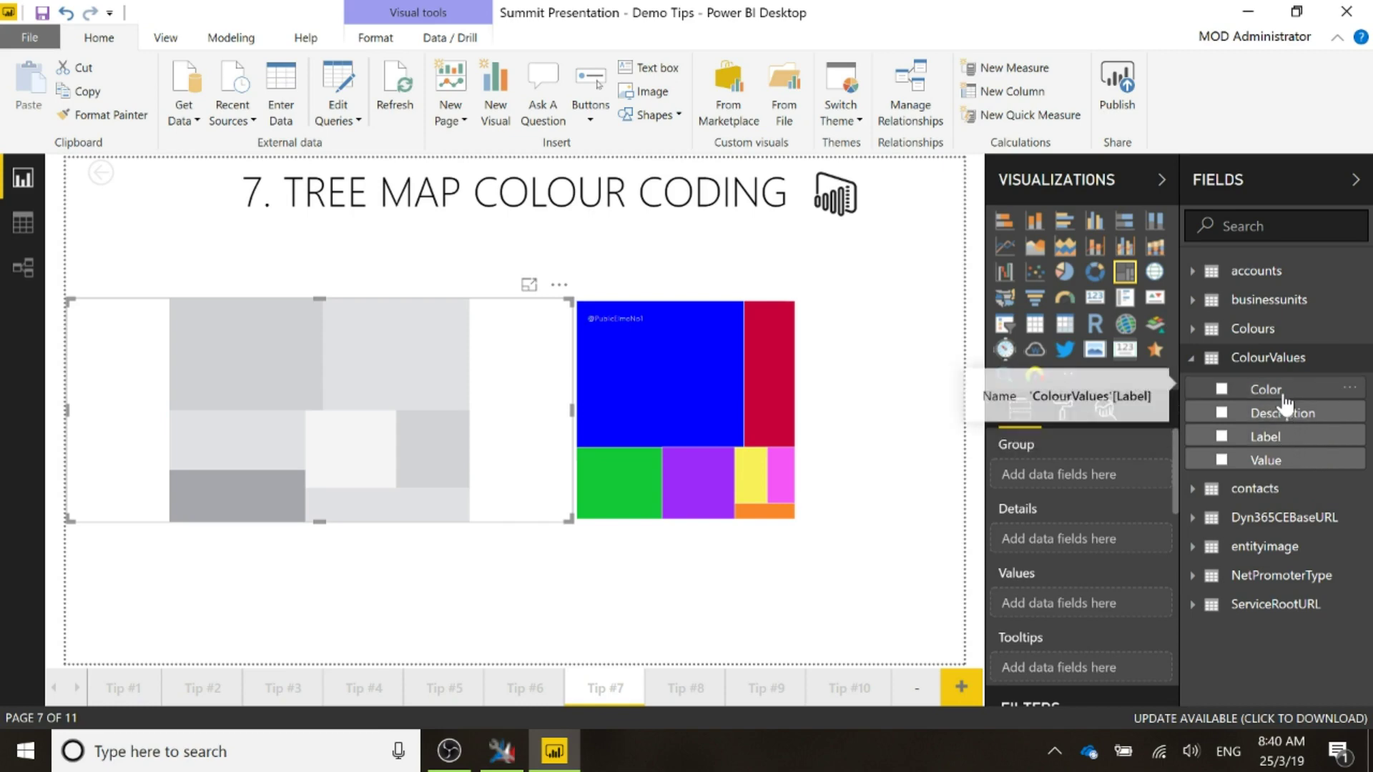
pyautogui.moveTo(1280, 392); pyautogui.dragTo(1142, 489)
pyautogui.moveTo(1287, 437); pyautogui.dragTo(1096, 554)
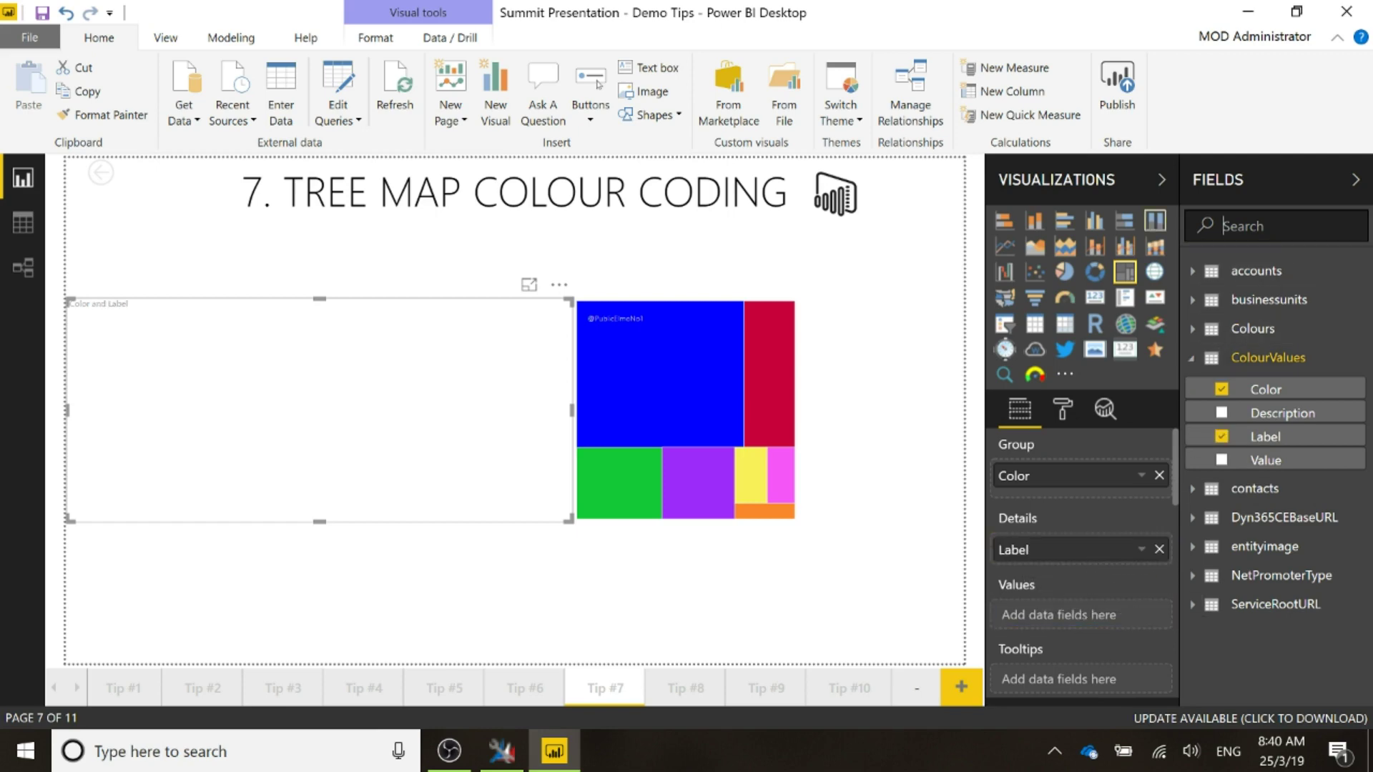
# - Add contactid to the treemap's Values, aggregated as a count
pyautogui.write('contactid')
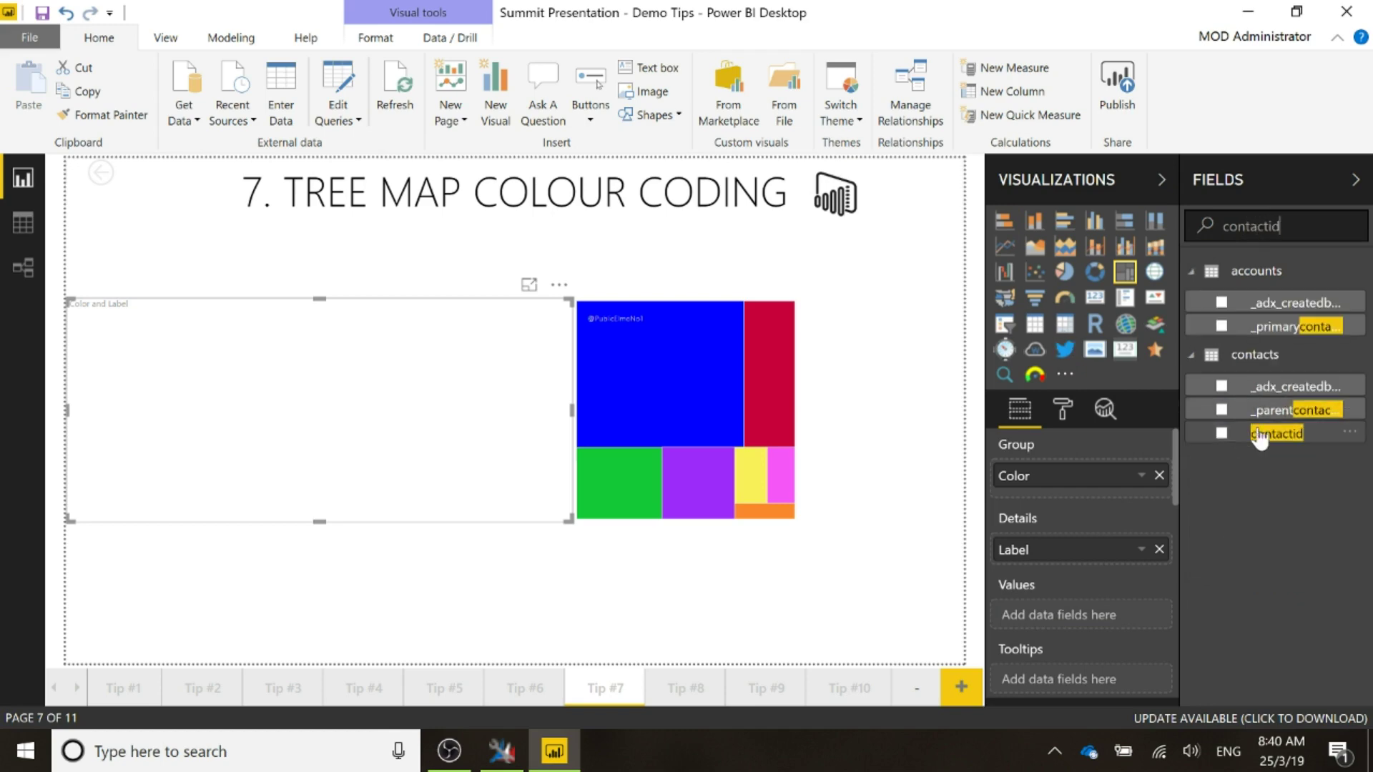
pyautogui.moveTo(1276, 433); pyautogui.dragTo(1088, 620)
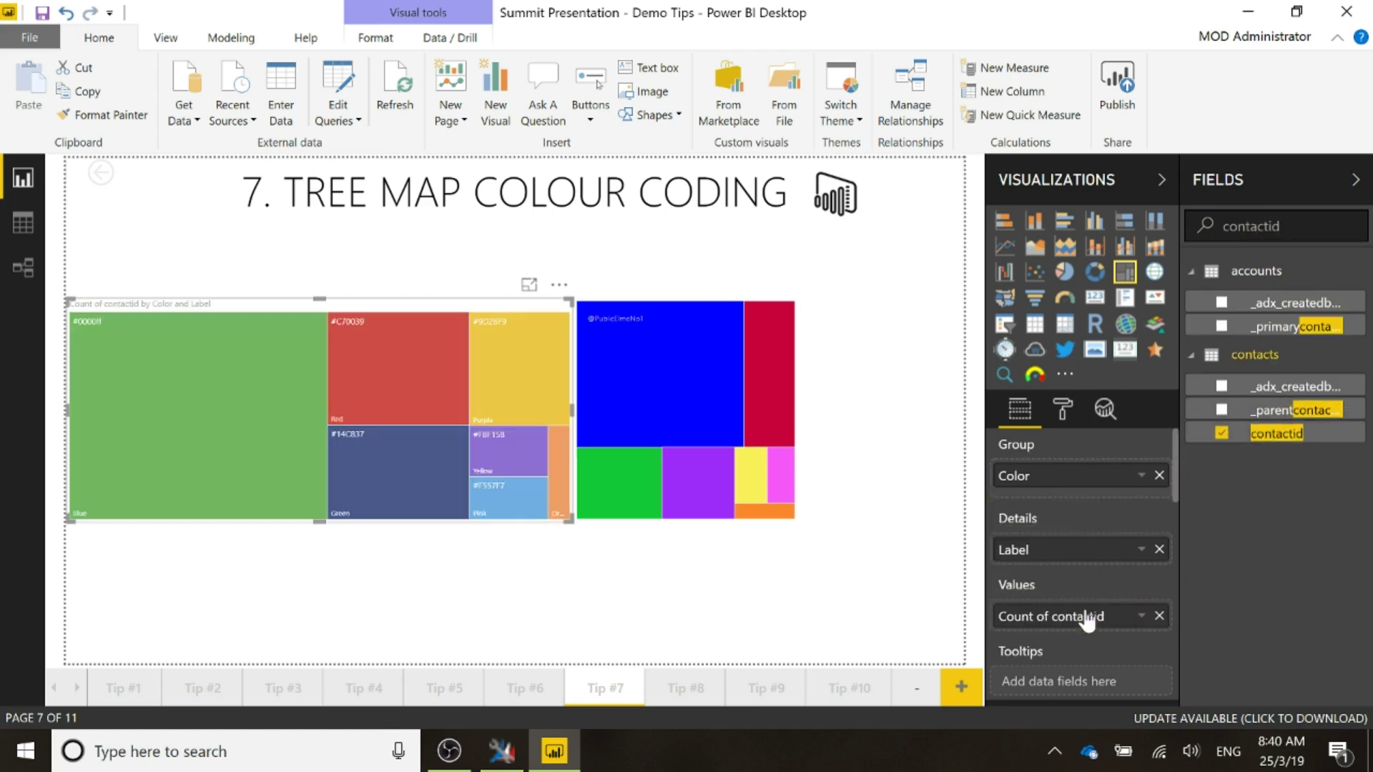
pyautogui.click(1143, 616)
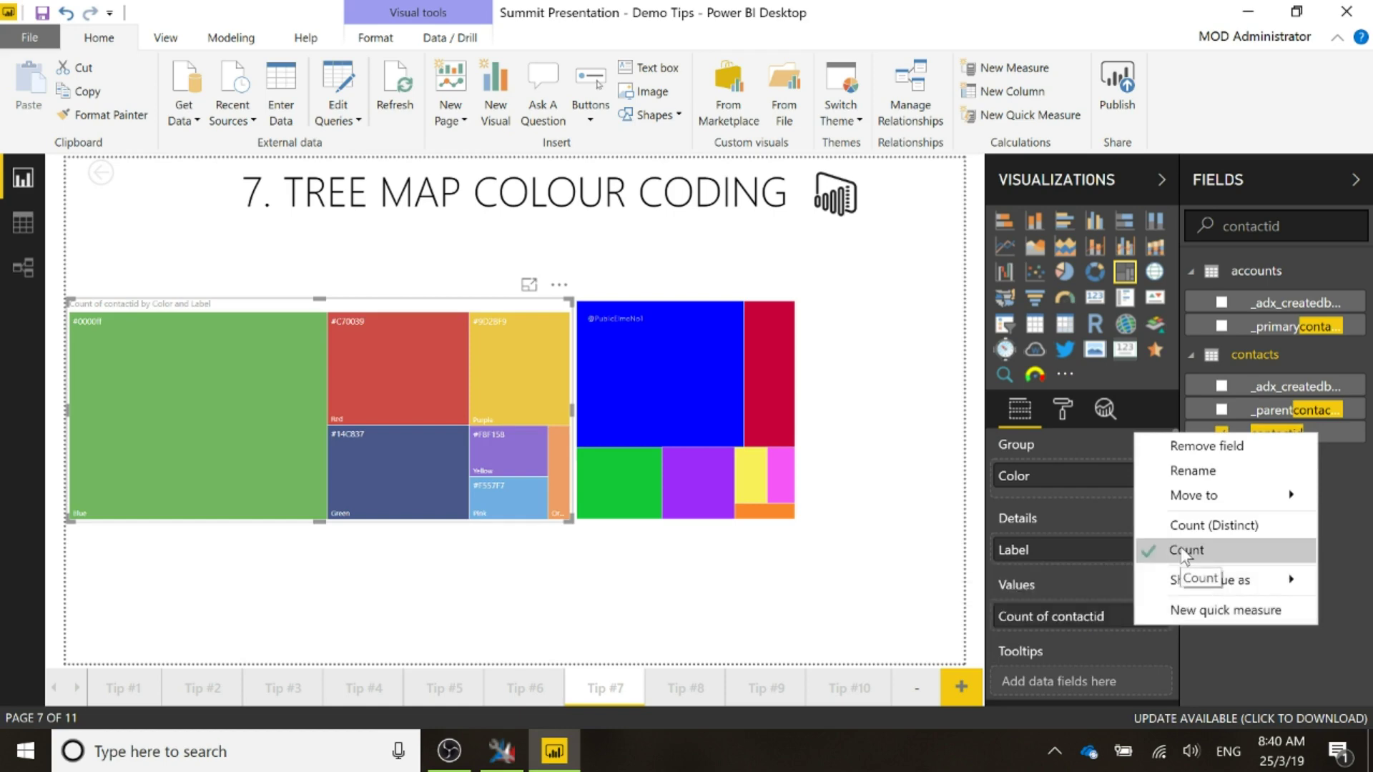
pyautogui.click(1267, 696)
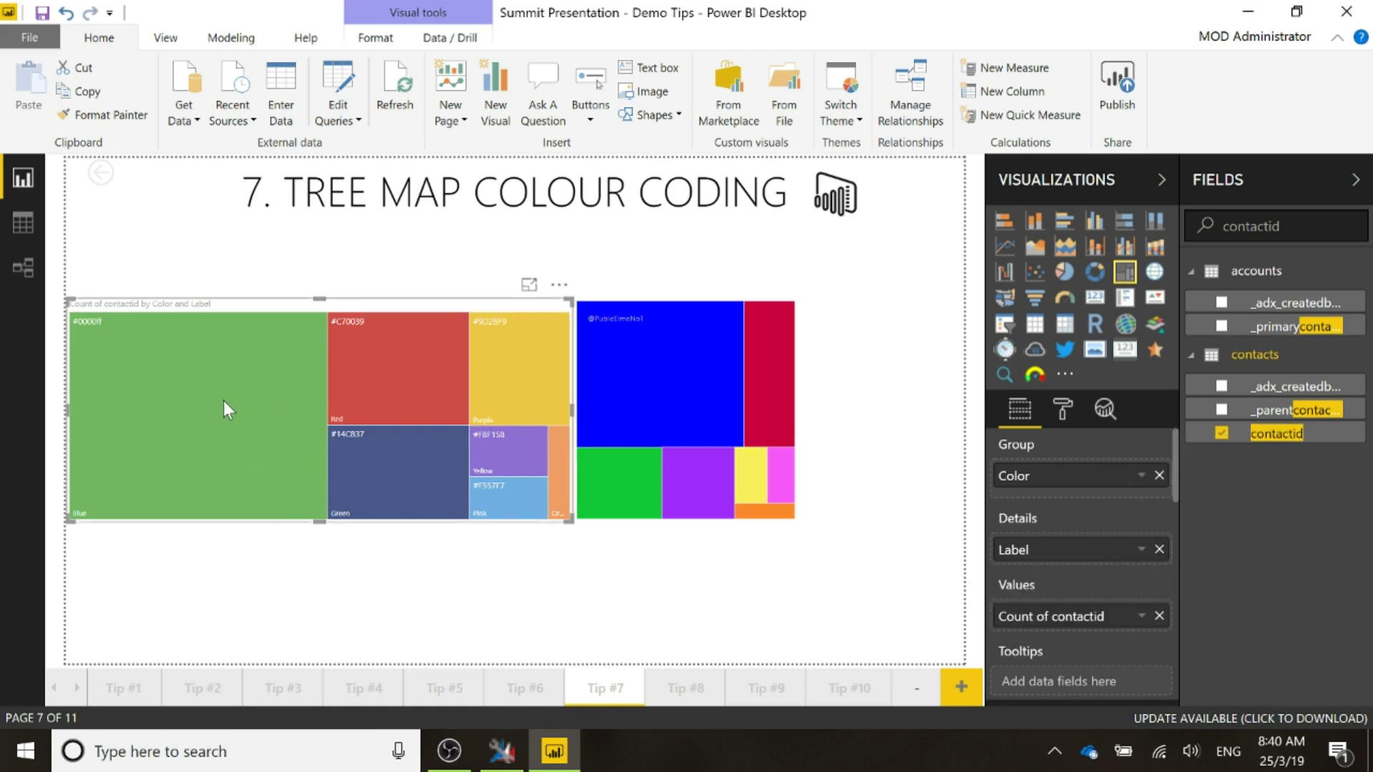
pyautogui.moveTo(153, 315)
pyautogui.moveTo(164, 366)
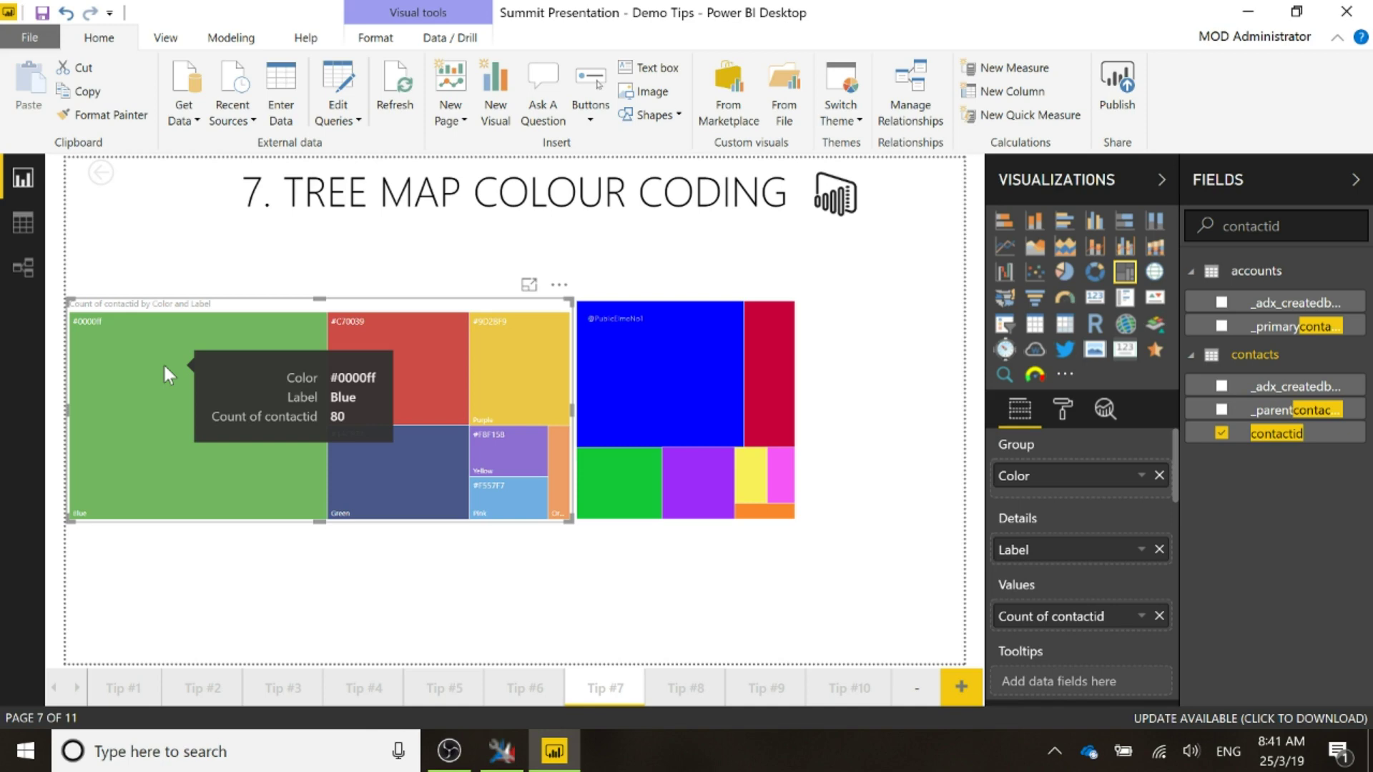
# - Open the new treemap's Data colors settings and the #F9892B tile's colour choices
pyautogui.click(1074, 418)
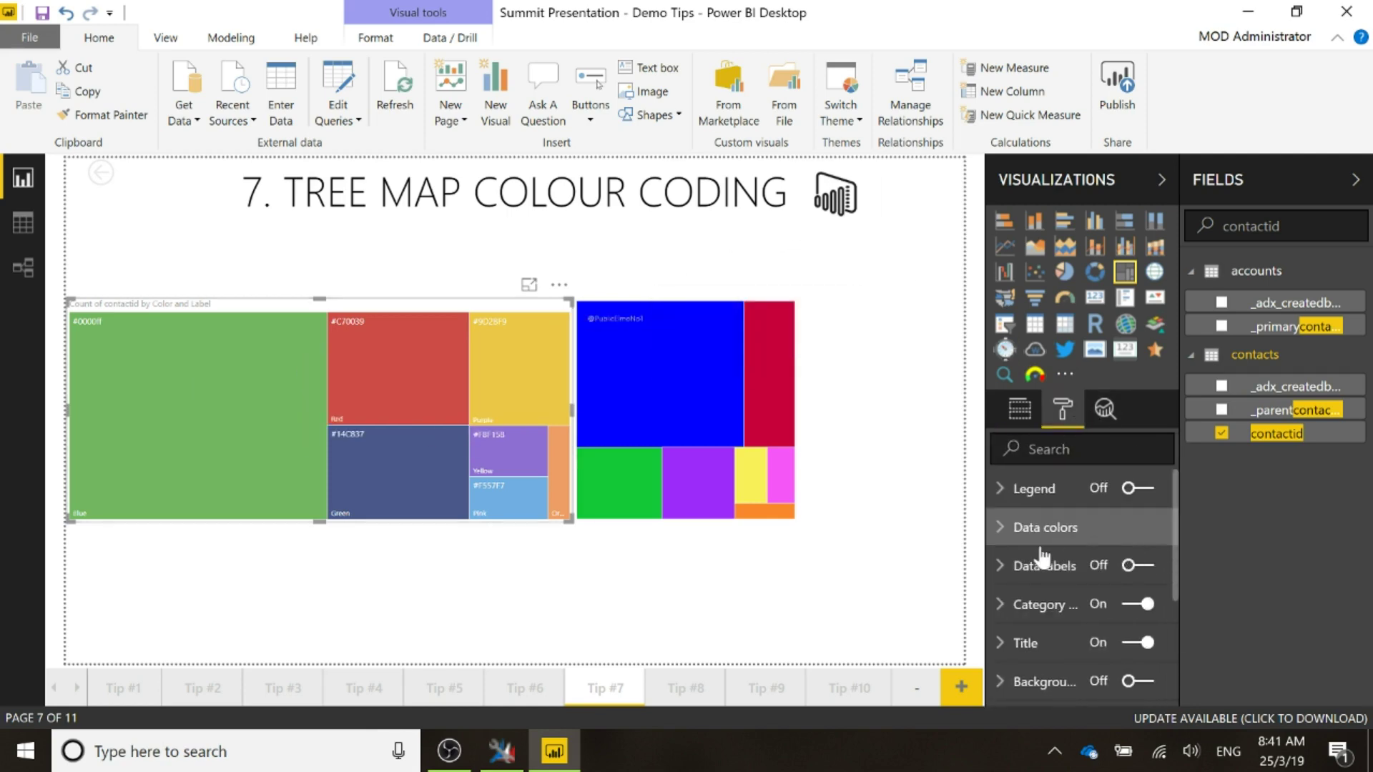
pyautogui.click(1002, 529)
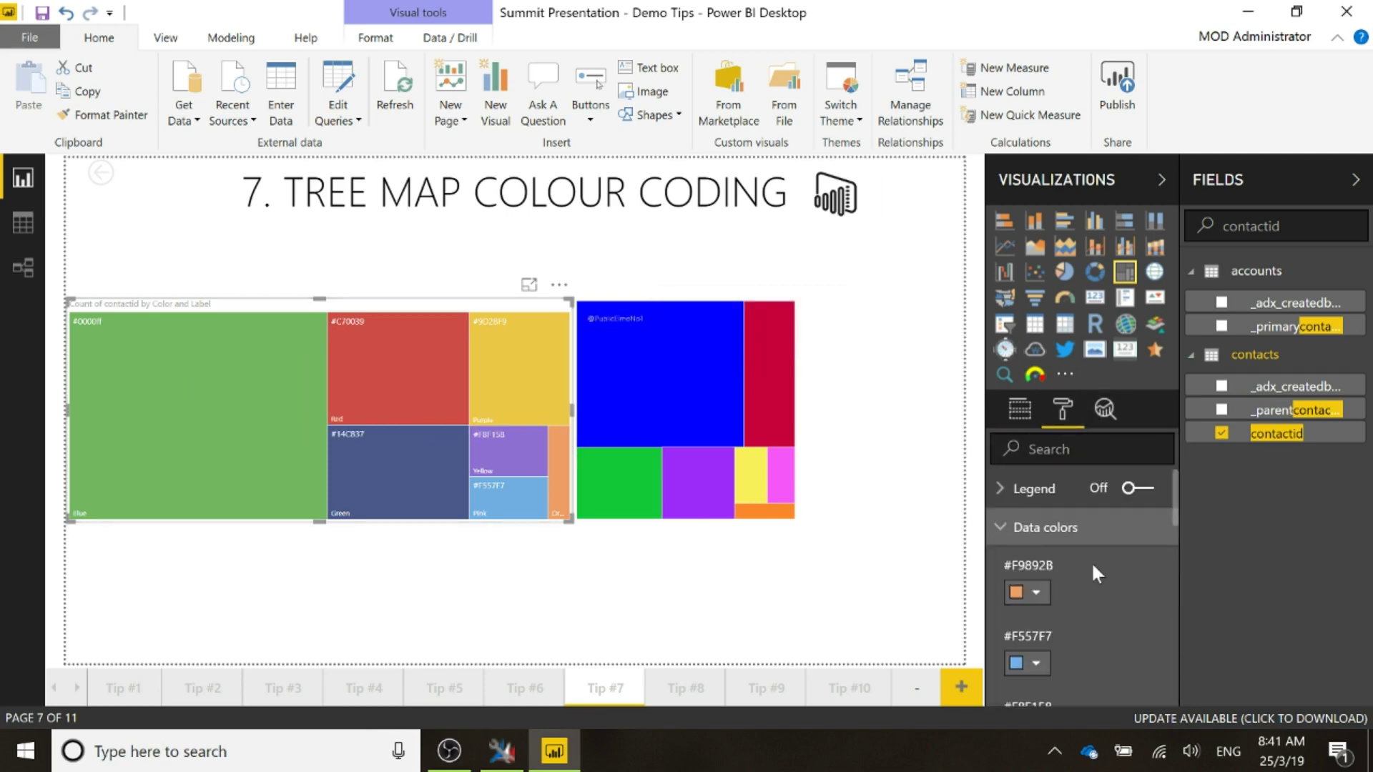
pyautogui.scroll(-3, 1091, 561)
pyautogui.scroll(3, 1087, 551)
pyautogui.click(1037, 597)
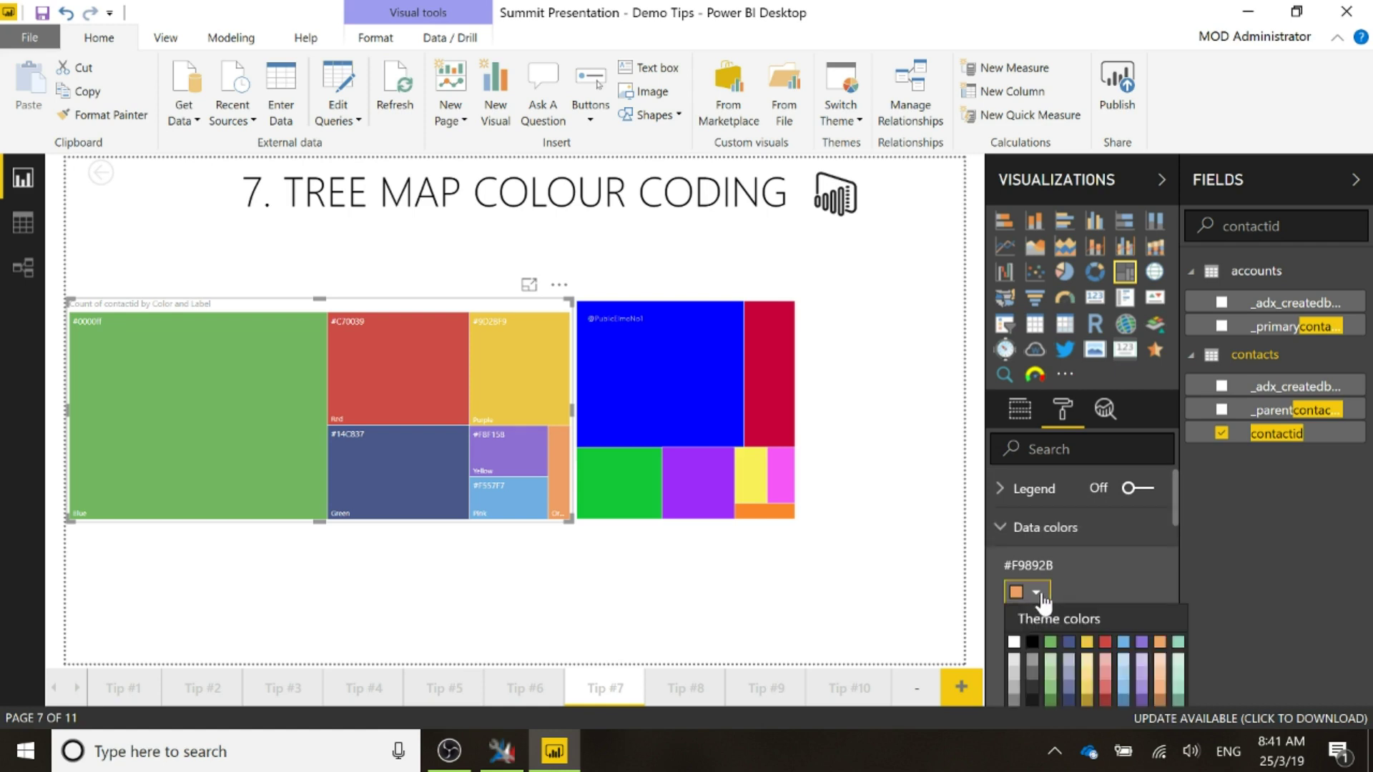
pyautogui.moveTo(1173, 498); pyautogui.dragTo(1177, 511)
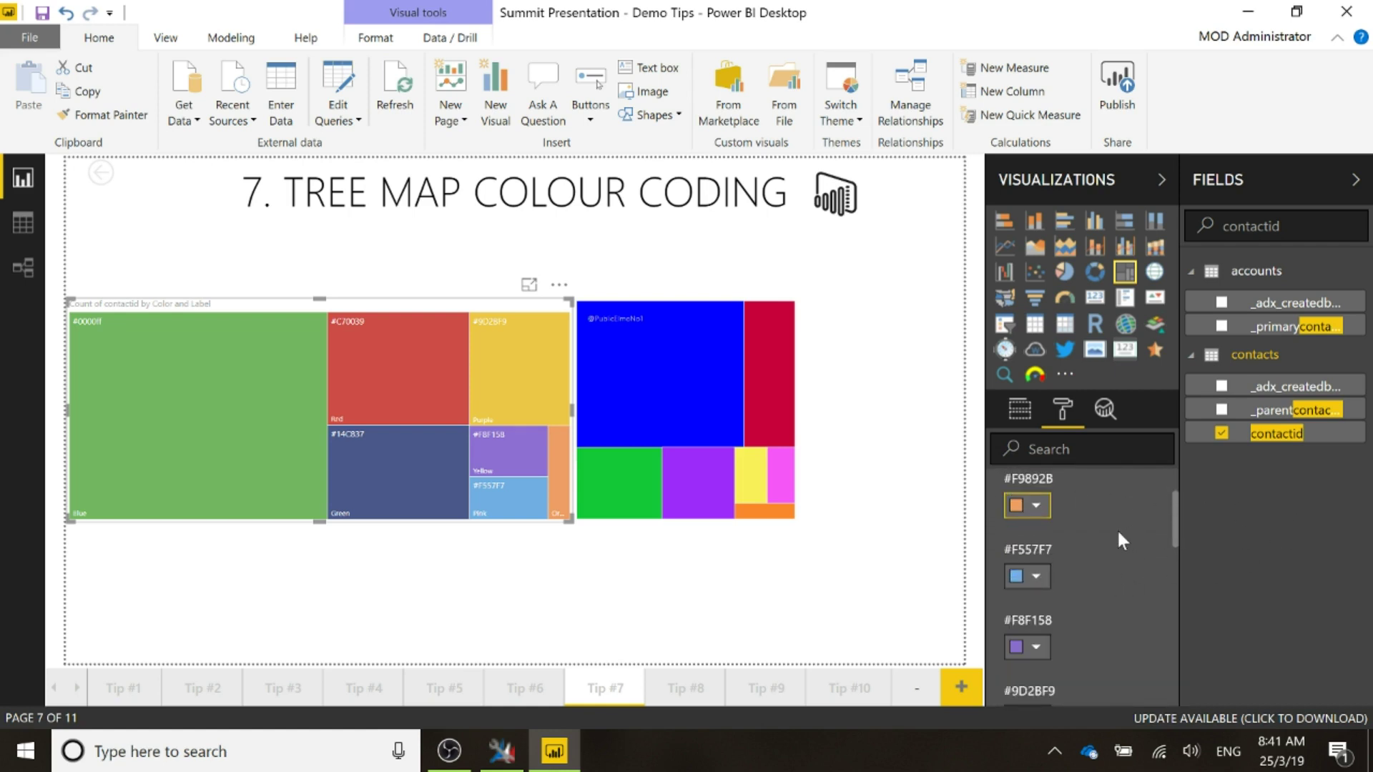
# - Try the #F9892B Custom color option, then stretch the treemap taller
pyautogui.click(1034, 507)
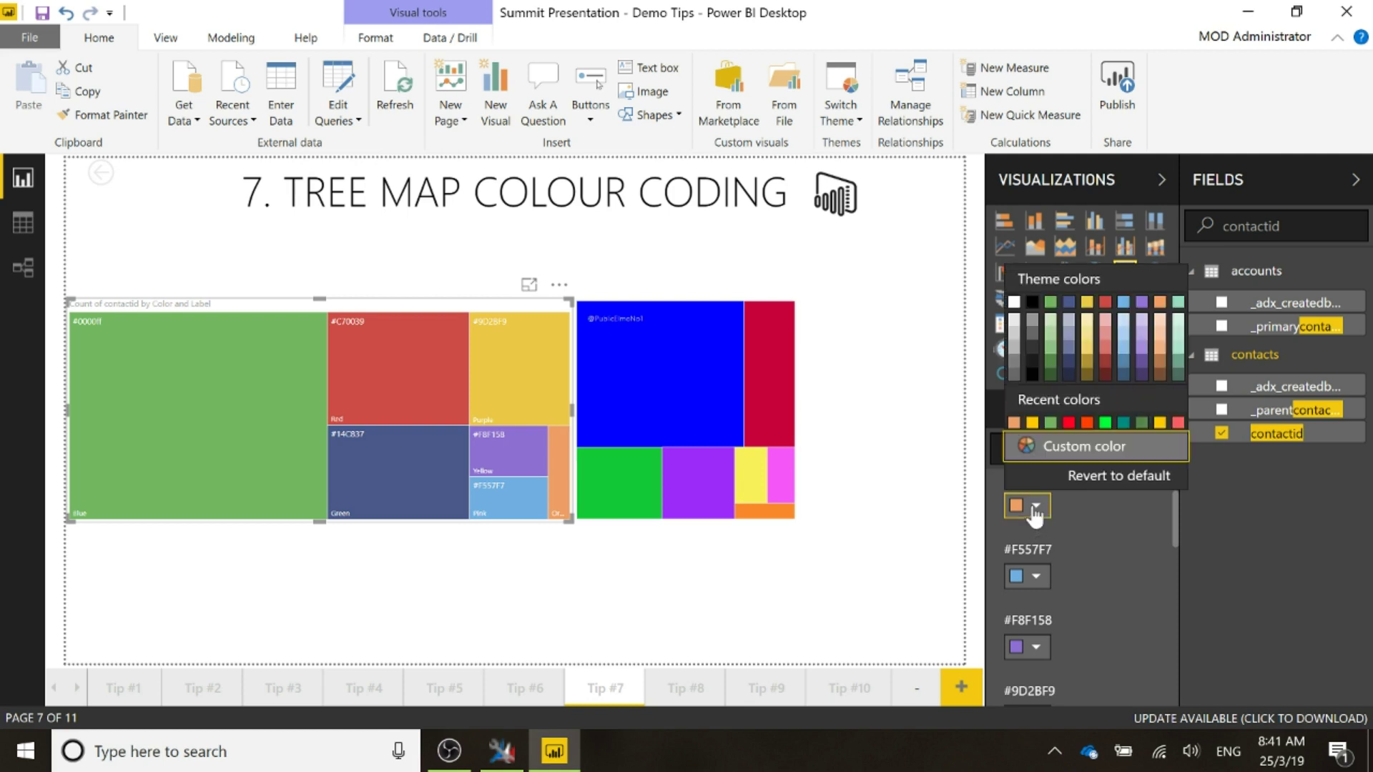
pyautogui.click(1105, 450)
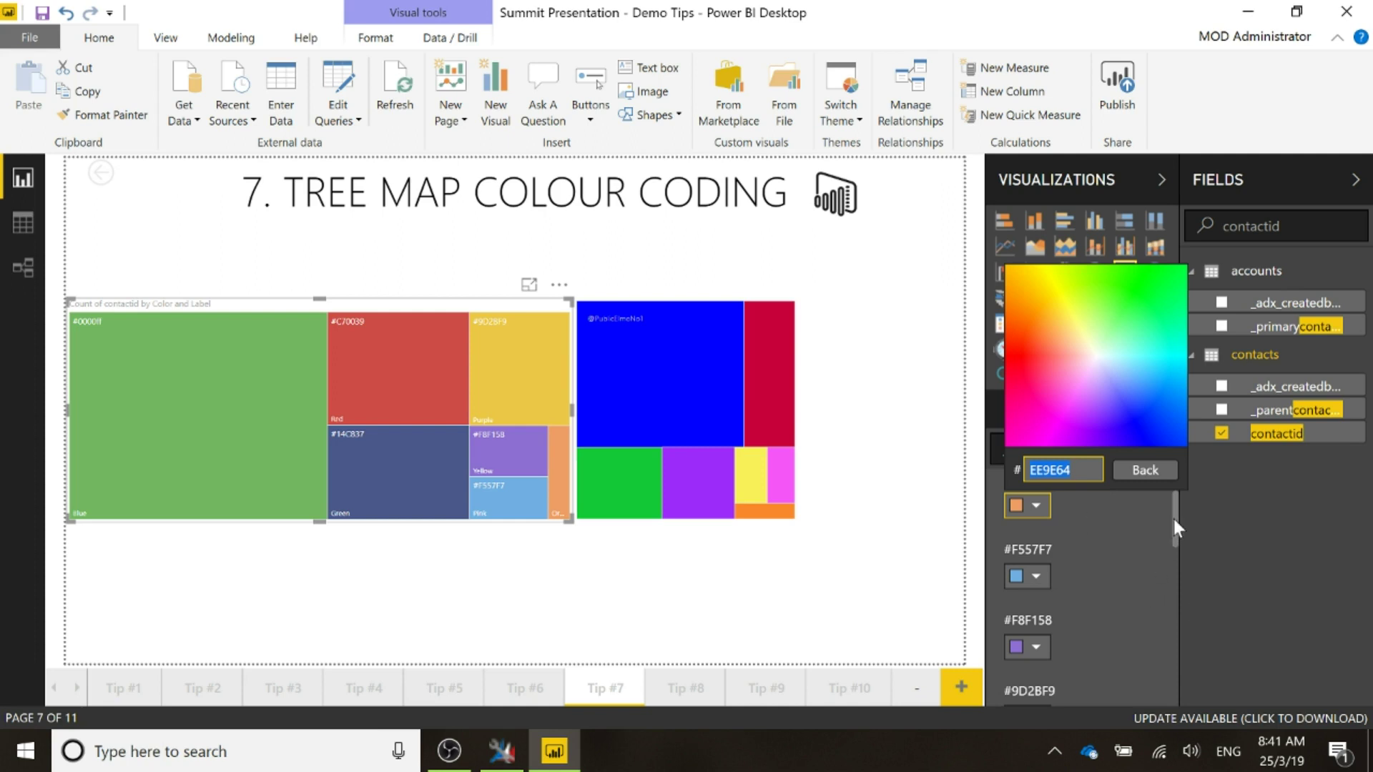
pyautogui.moveTo(1173, 517); pyautogui.dragTo(1173, 508)
pyautogui.click(1039, 554)
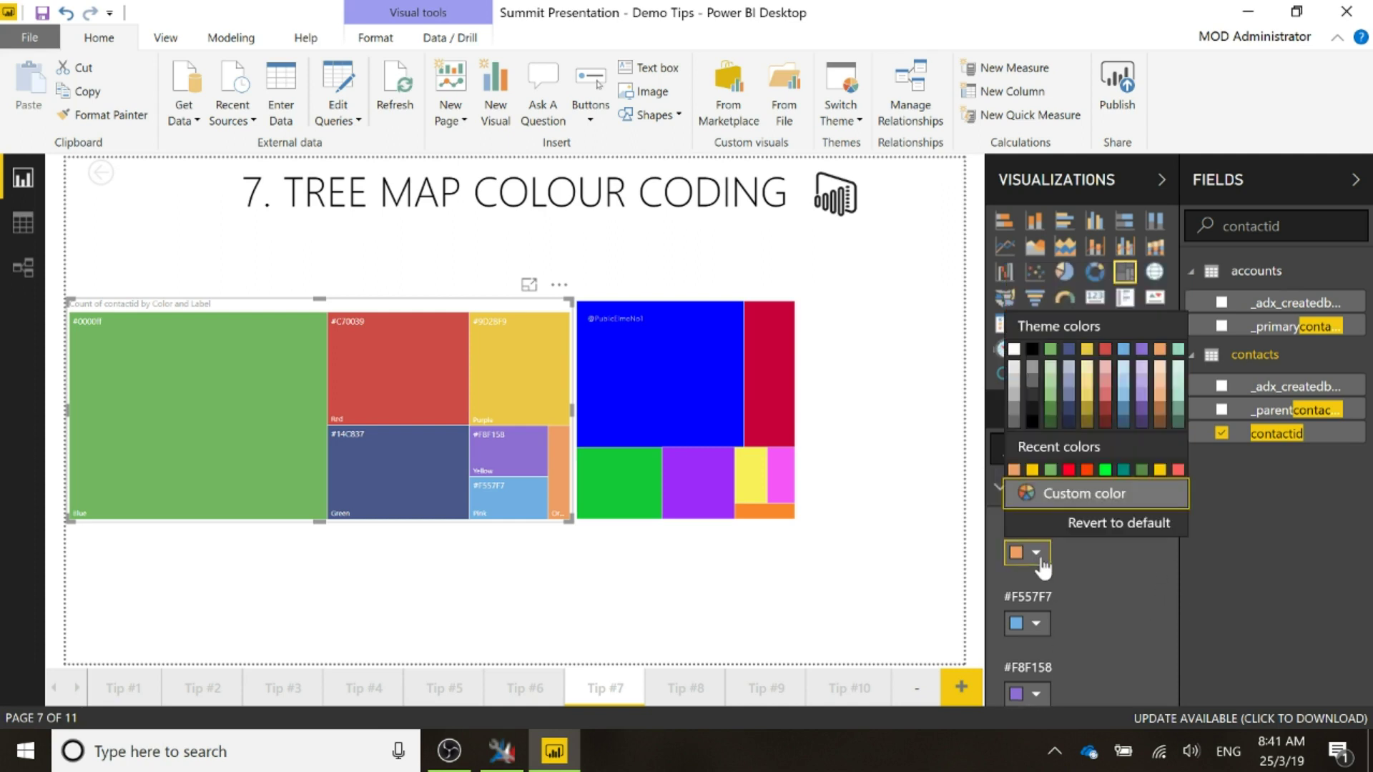
pyautogui.click(1094, 498)
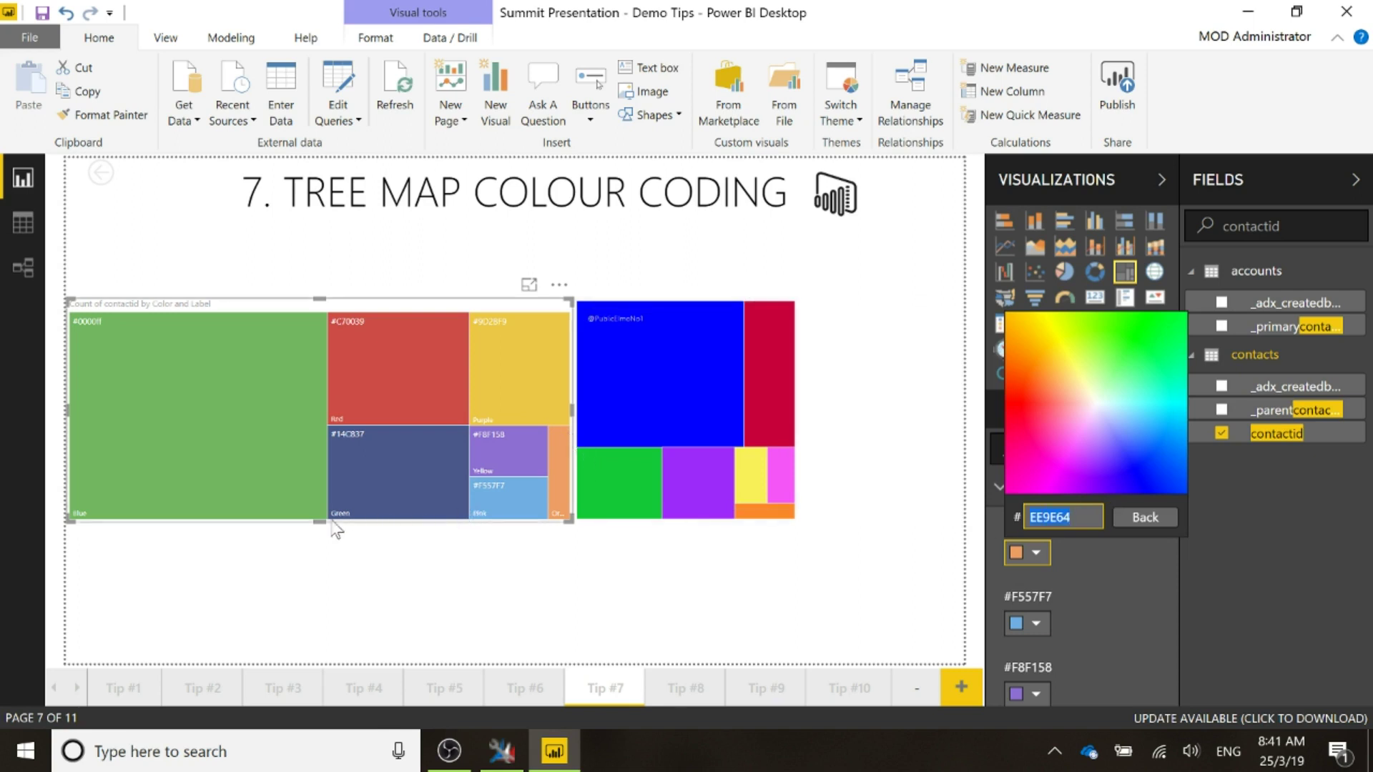
pyautogui.moveTo(319, 523); pyautogui.dragTo(311, 592)
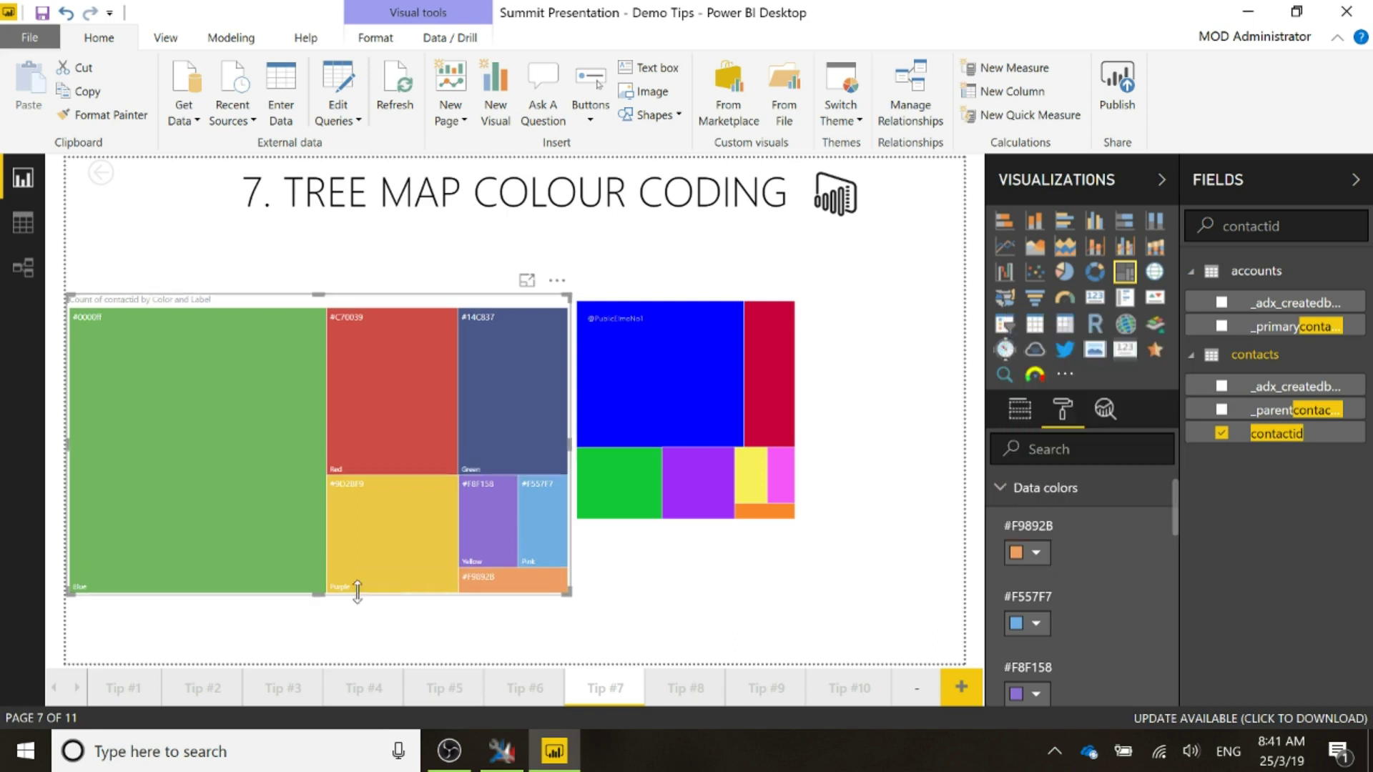
# - Colour the #F9892B tile orange with custom hex F9892B
pyautogui.click(1026, 555)
pyautogui.click(1058, 495)
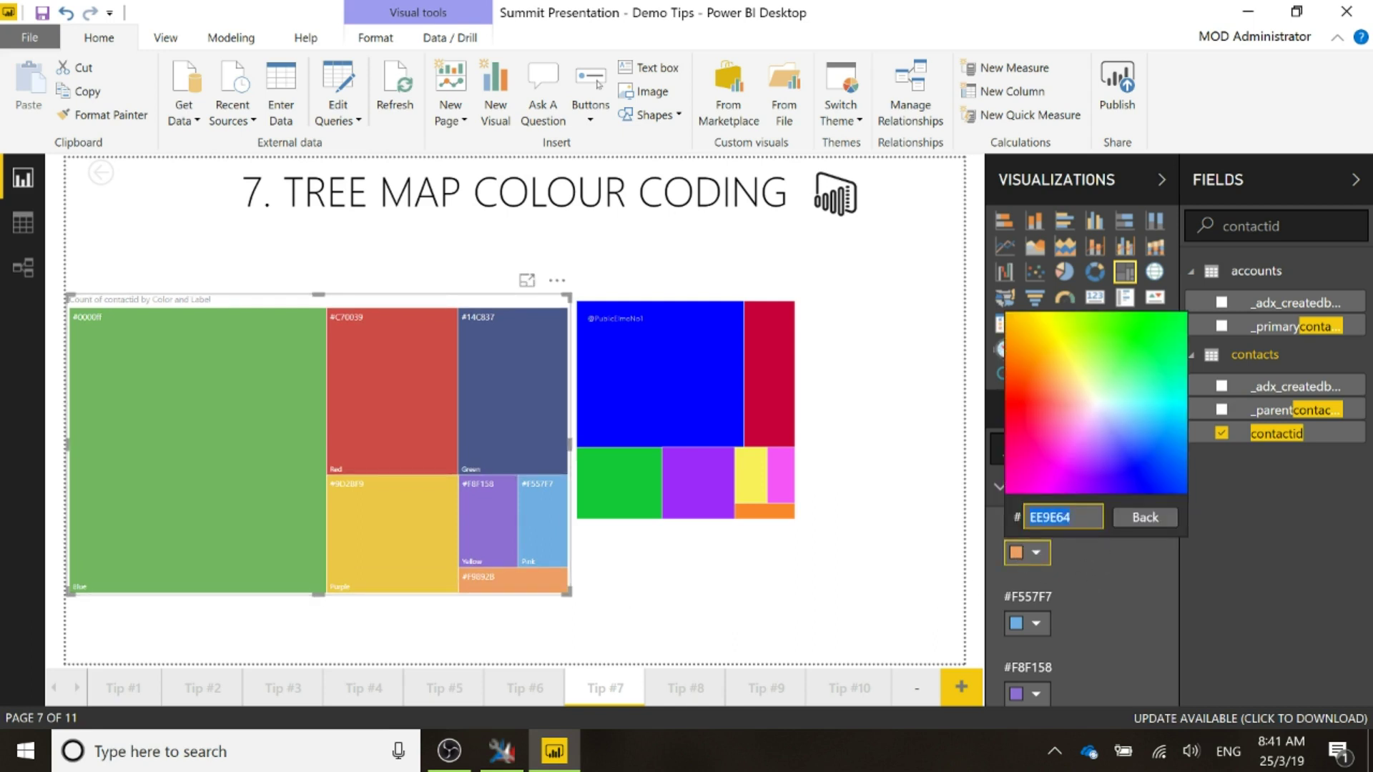
pyautogui.write('F9892B')
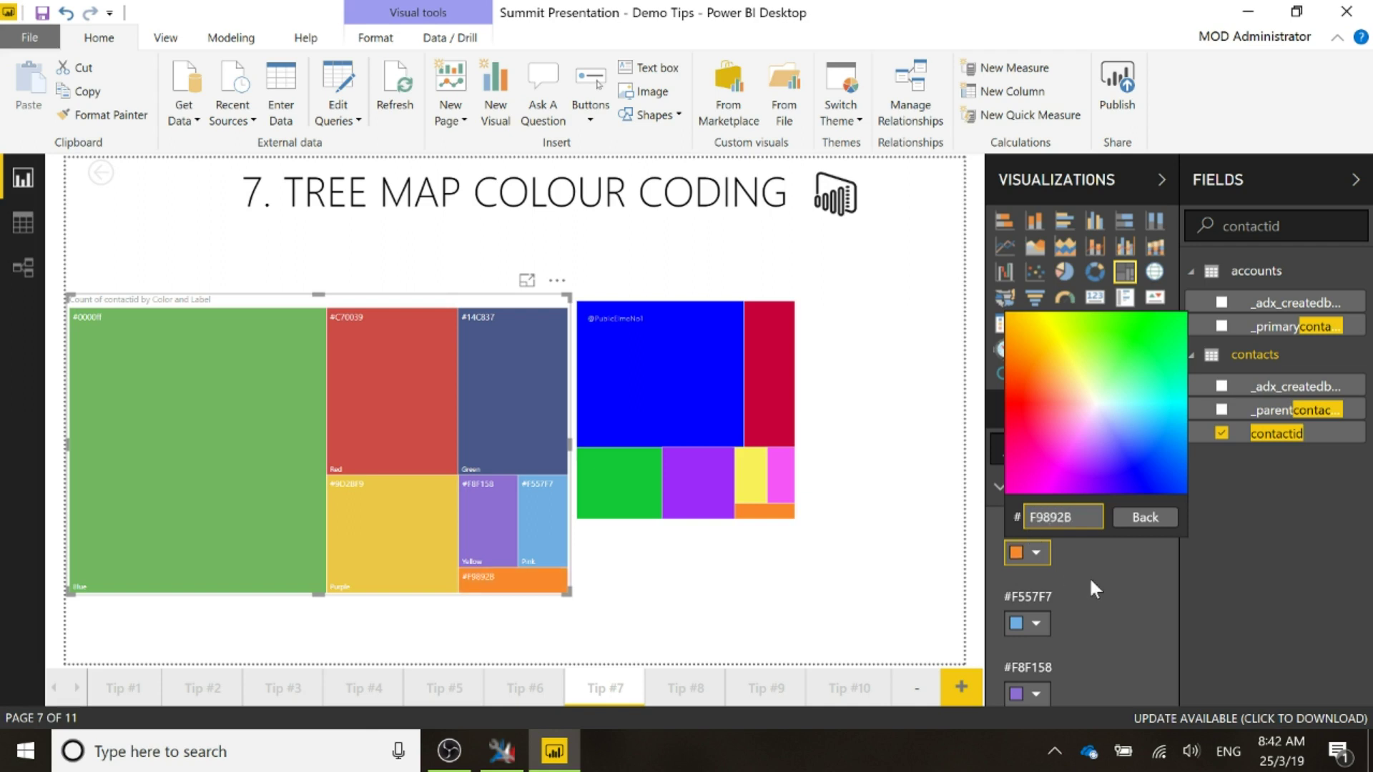
pyautogui.click(1088, 576)
# - Colour the #F557F7 tile pink with custom hex F557F7
pyautogui.click(1033, 623)
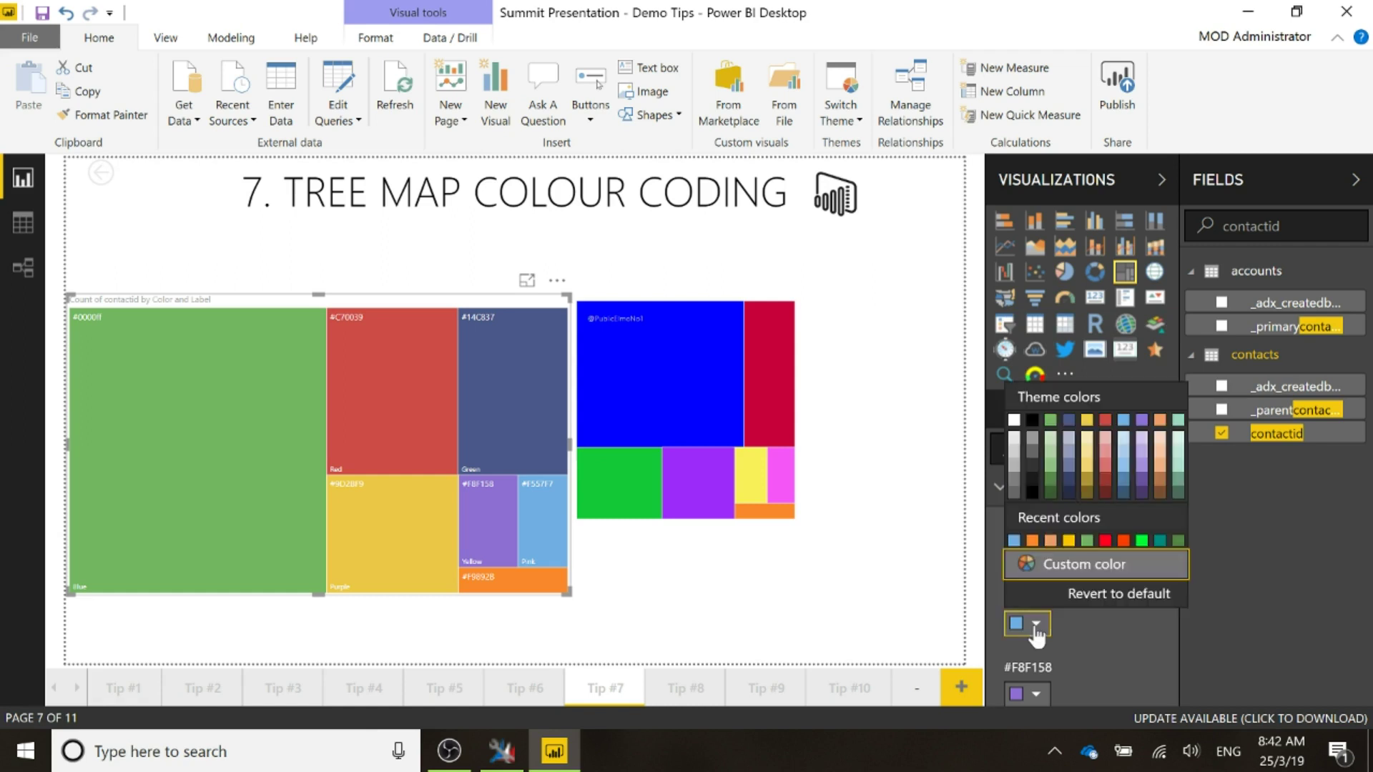
pyautogui.click(1088, 565)
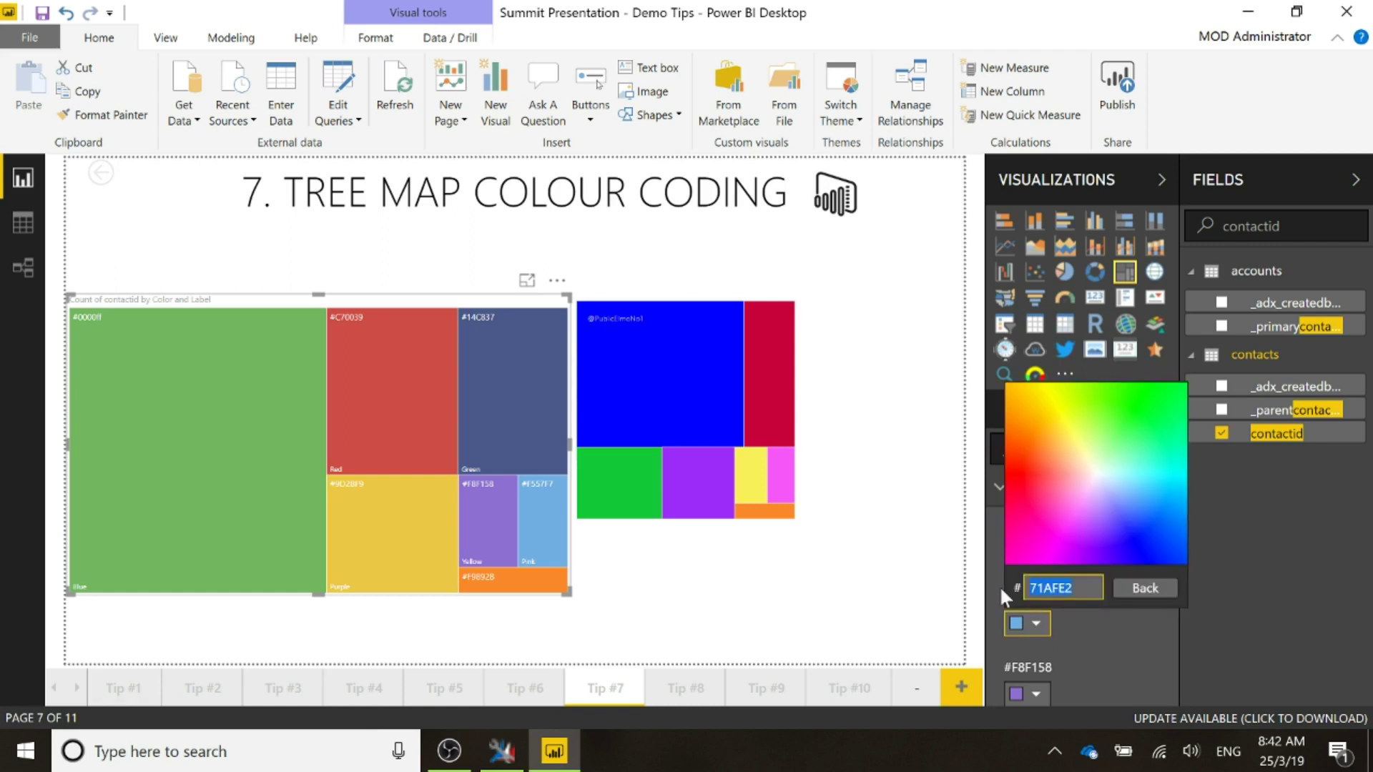
pyautogui.write('F557F7')
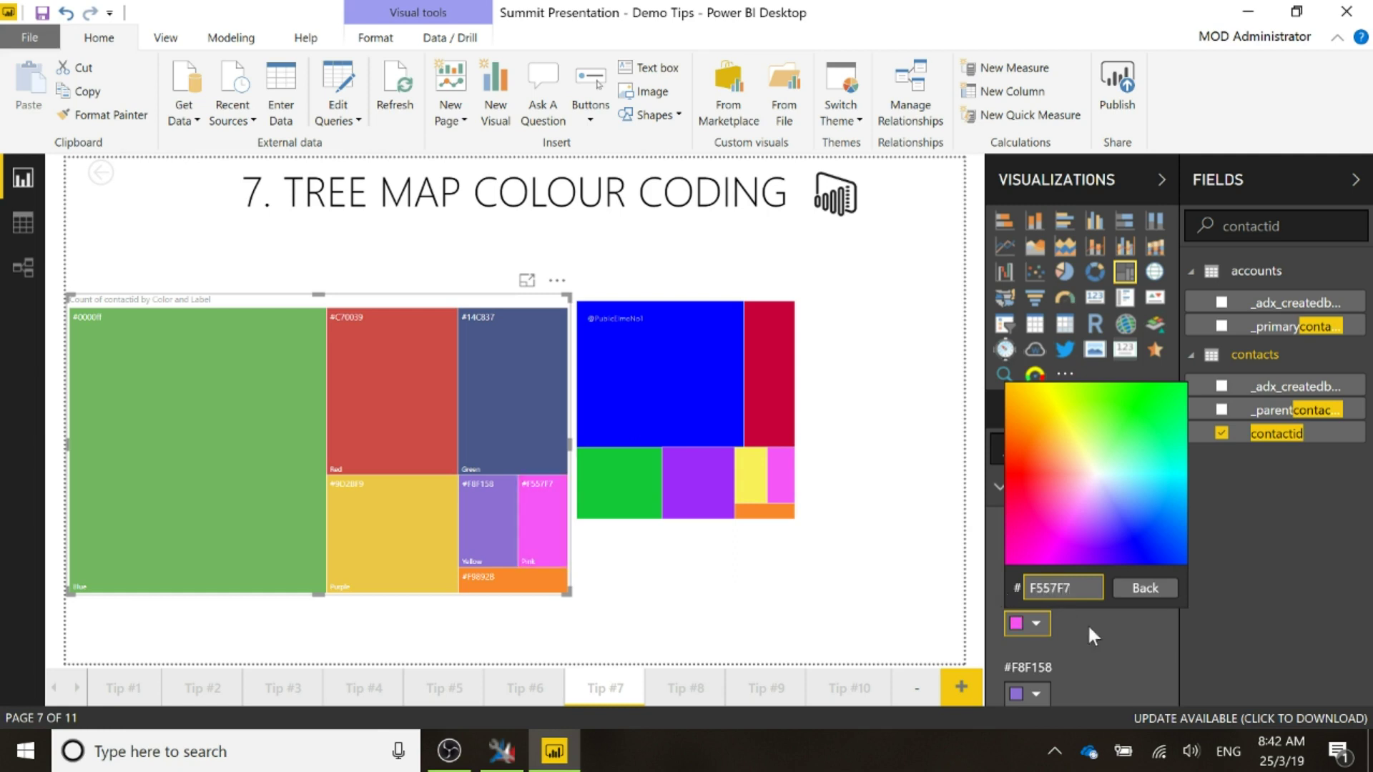
pyautogui.click(1095, 629)
# - Colour the #F8F158 tile yellow with custom hex F8F158, then deselect the treemap
pyautogui.scroll(-1, 1082, 594)
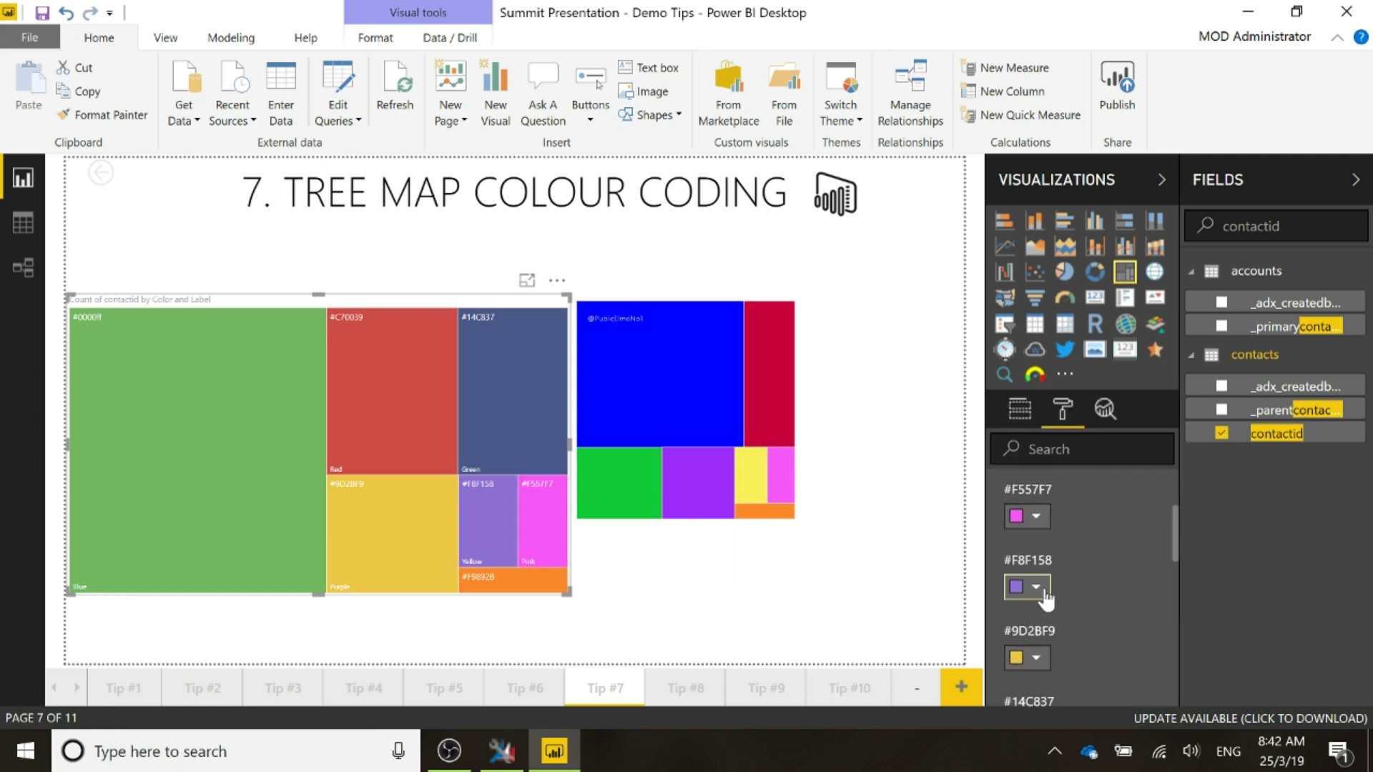
pyautogui.click(1045, 586)
pyautogui.click(1075, 538)
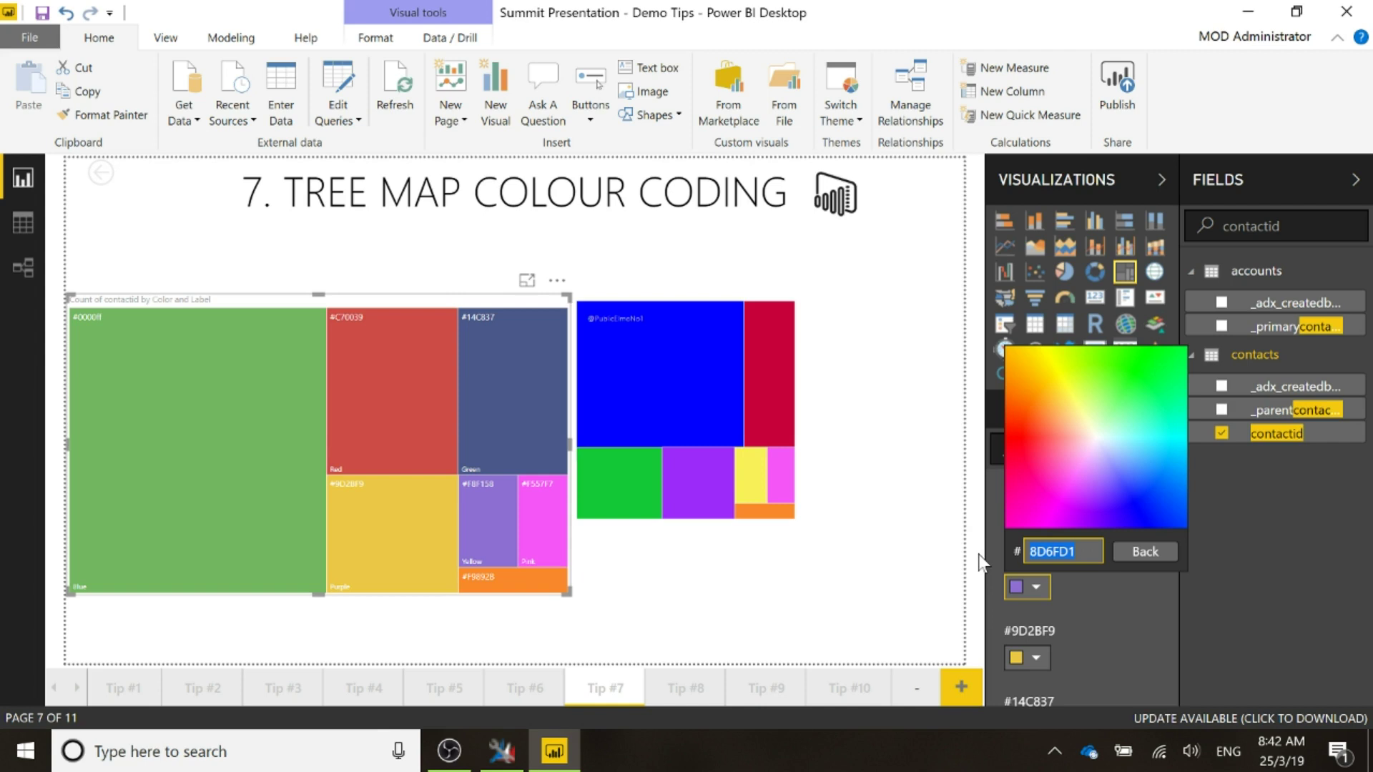
pyautogui.write('F8F')
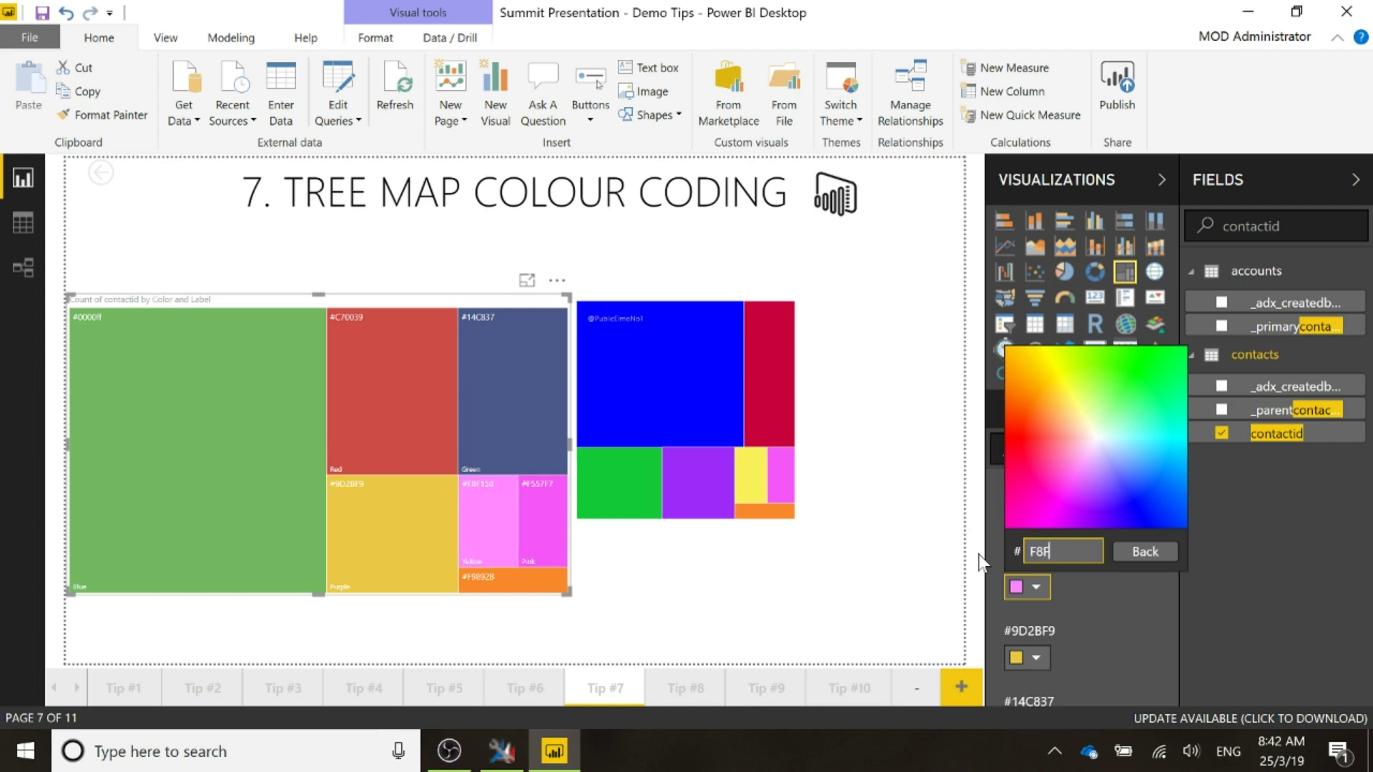
pyautogui.write('158')
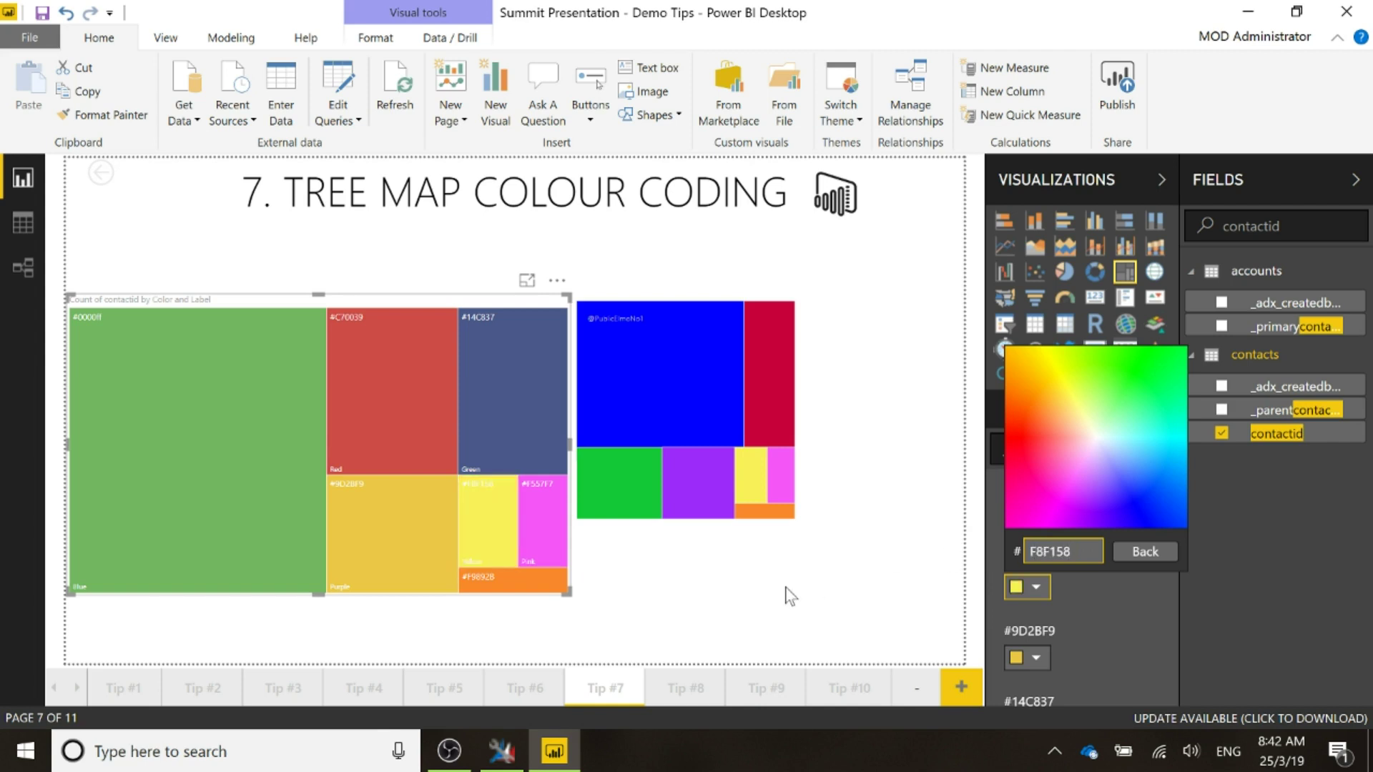
pyautogui.click(785, 596)
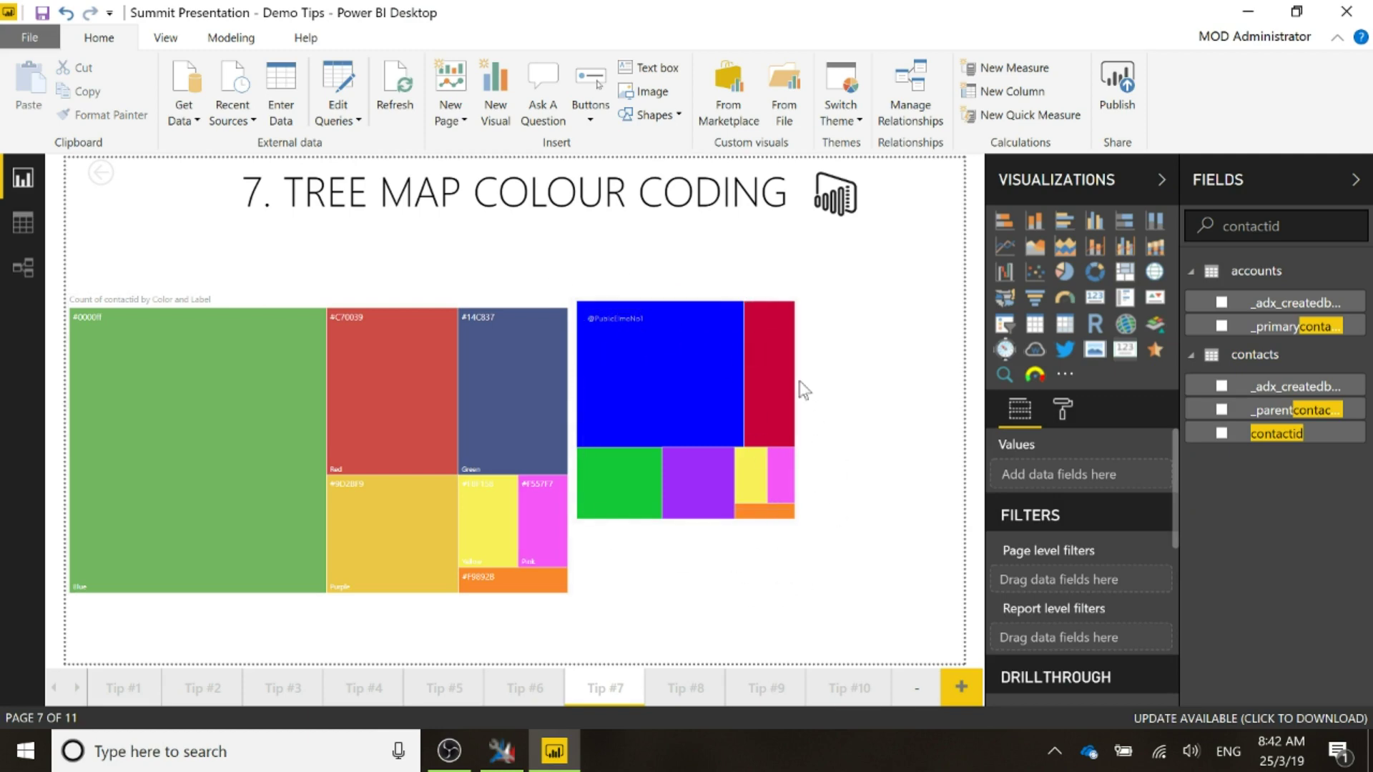
# - Tick different contacts one at a time in the fullname drillthrough filter, ending on one contact
pyautogui.scroll(-5, 1092, 534)
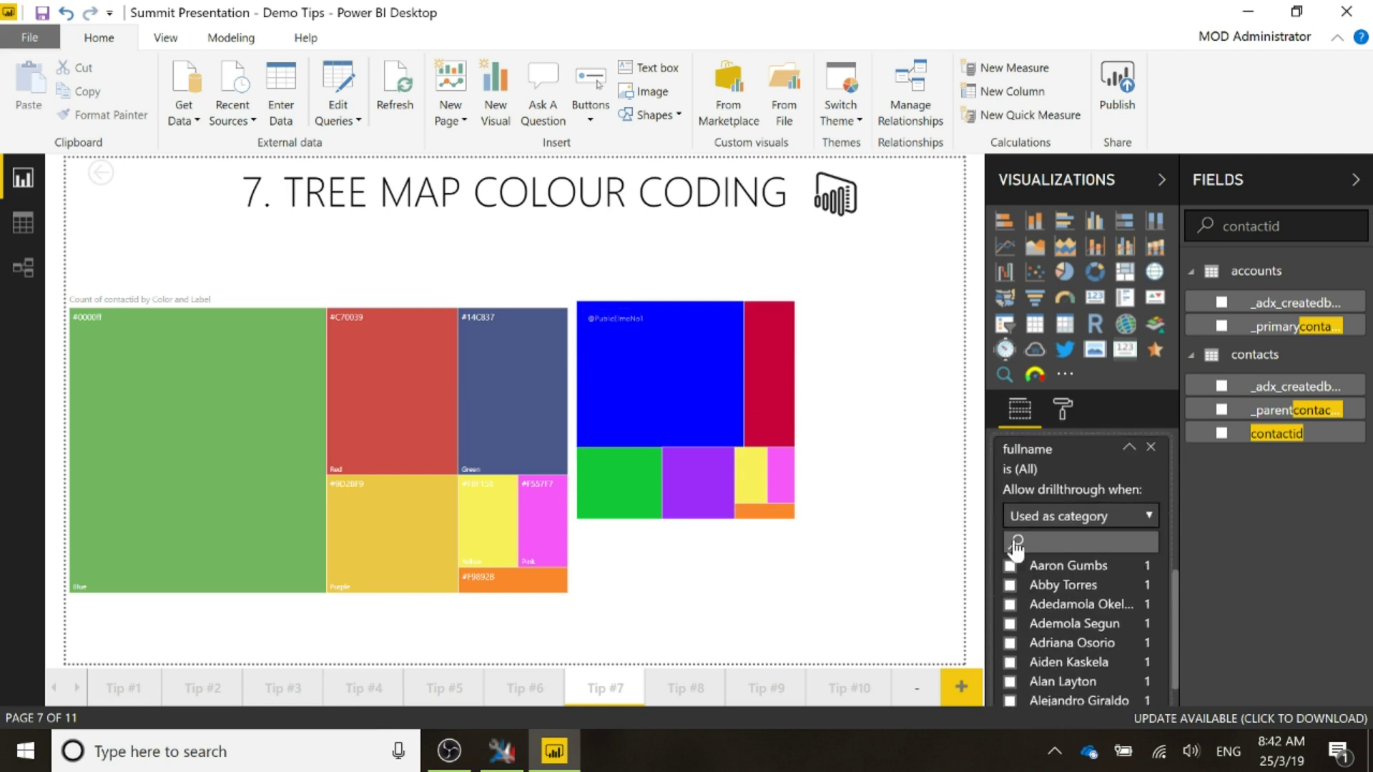
pyautogui.click(1010, 568)
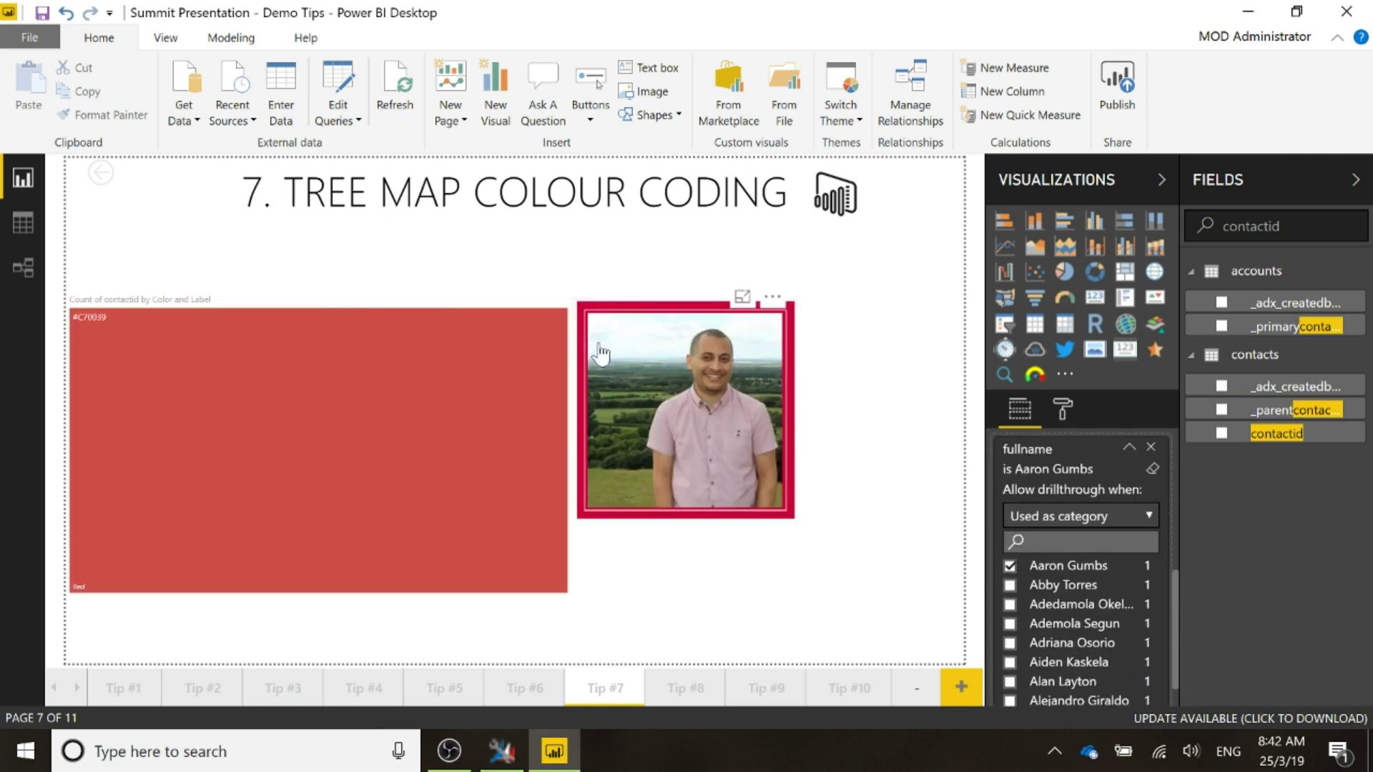
pyautogui.click(1008, 565)
pyautogui.click(1009, 604)
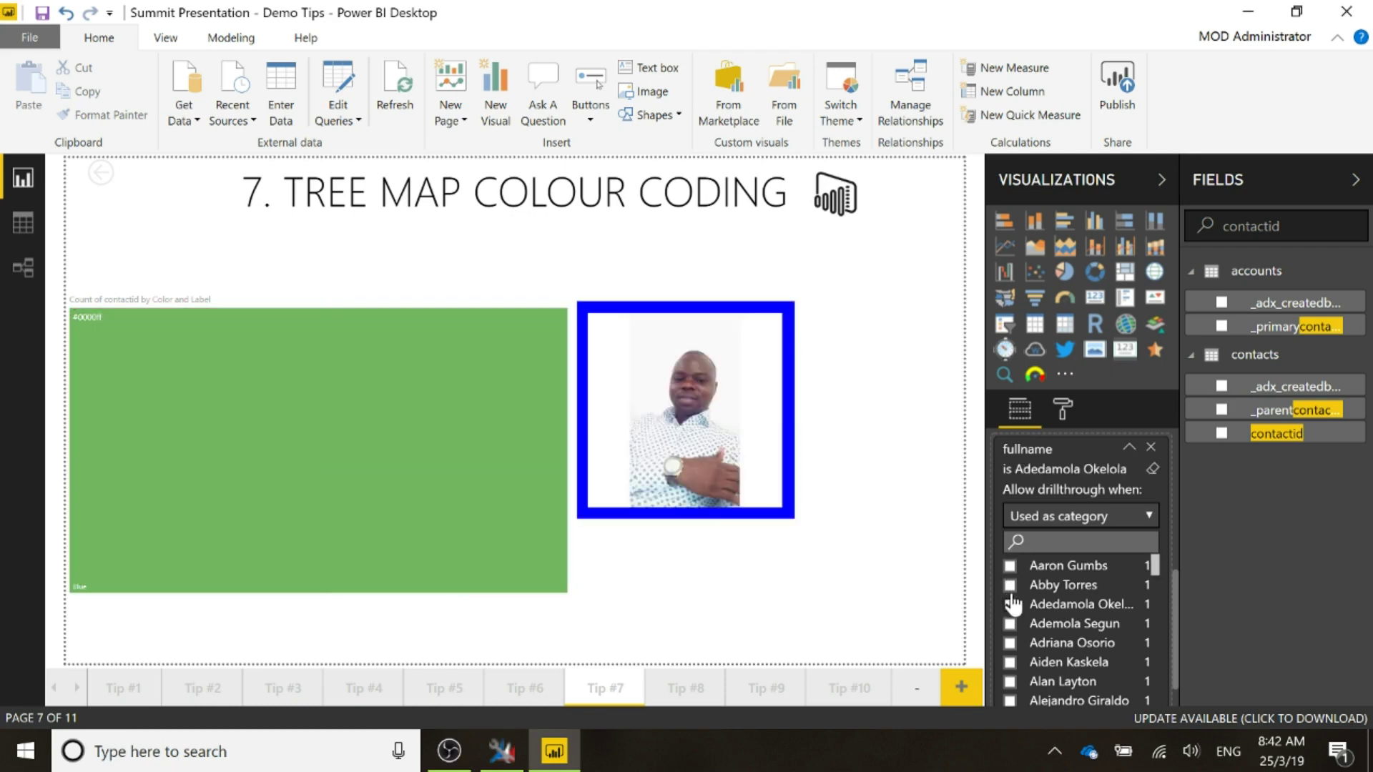
pyautogui.click(1009, 604)
pyautogui.click(1009, 584)
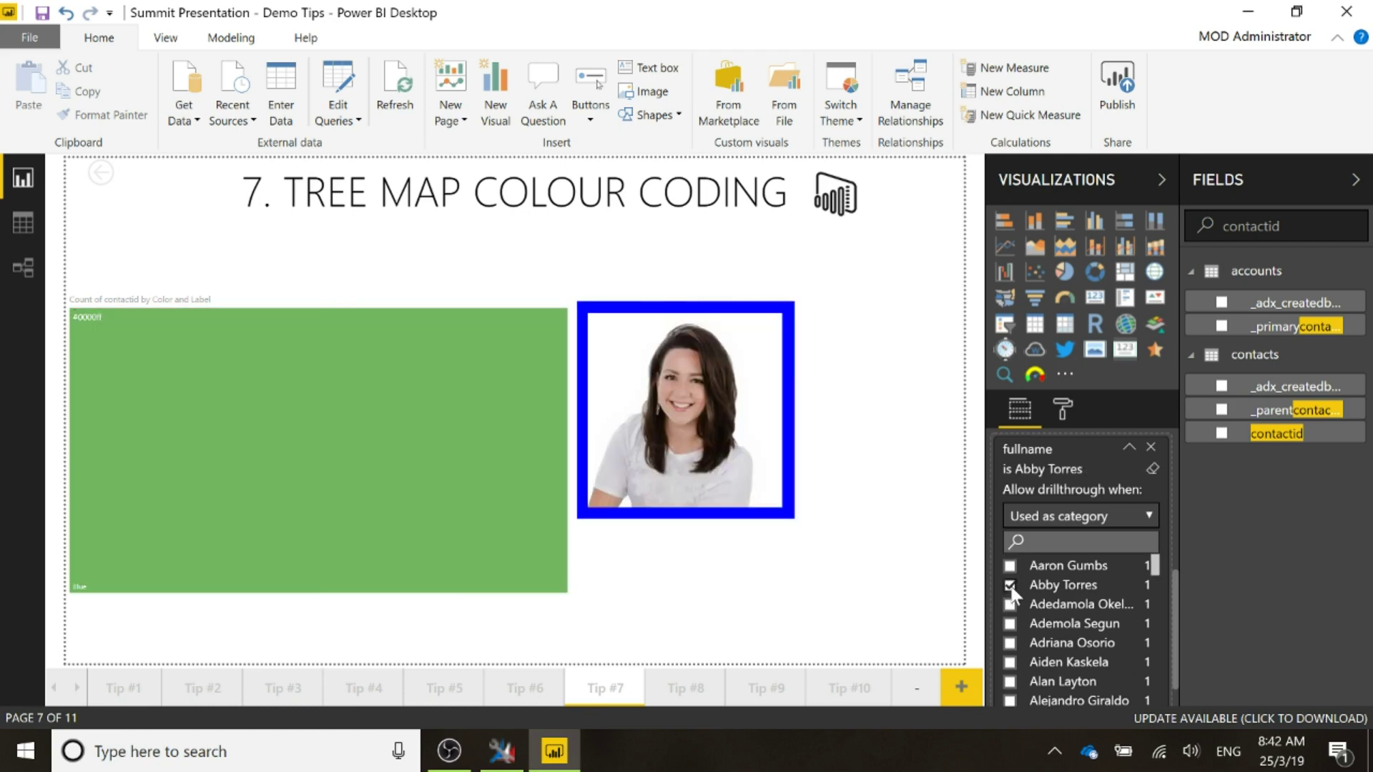
pyautogui.click(1010, 585)
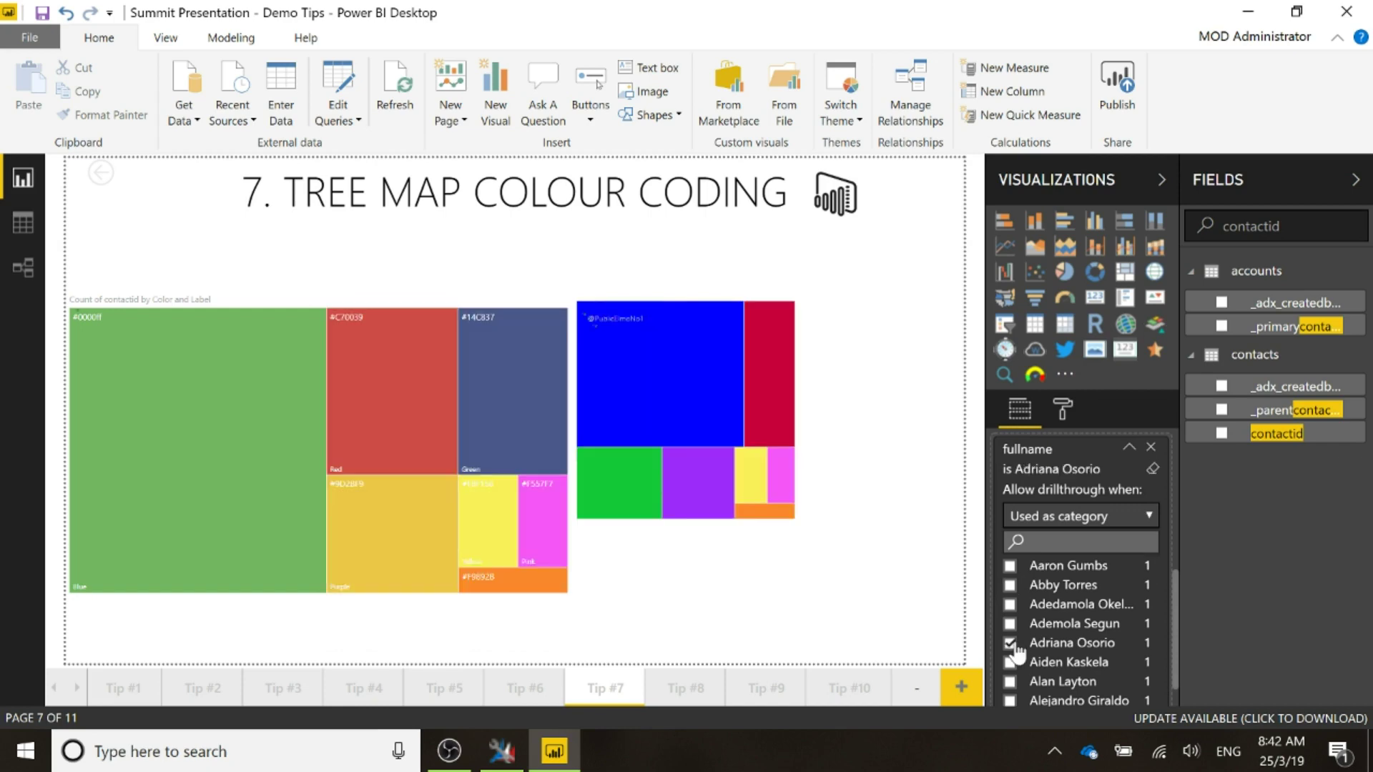